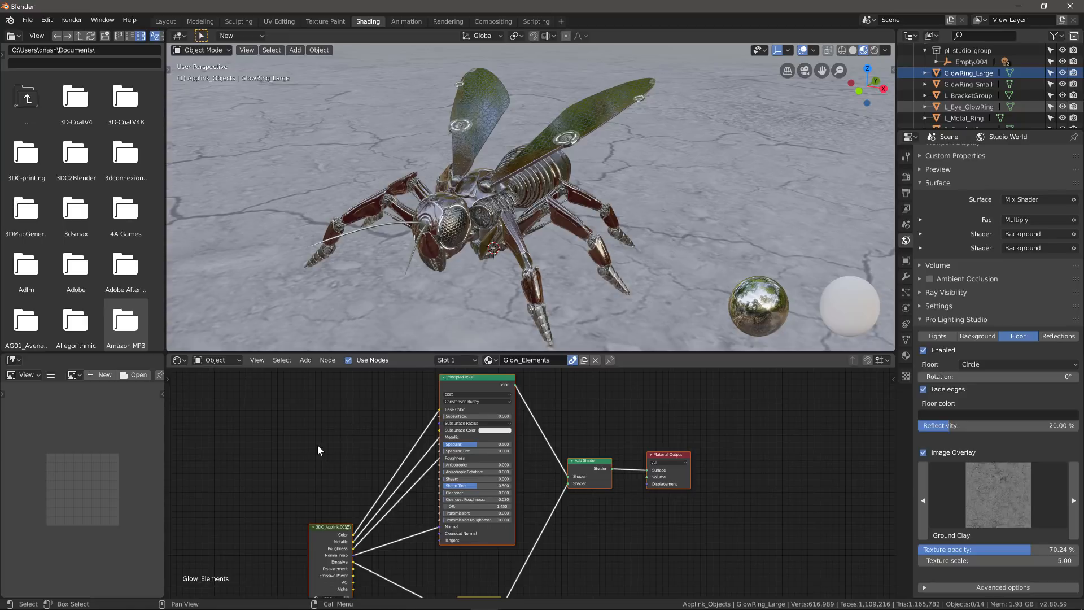
- Orbit and zoom around the wasp, glance at 3D-Coat, then return to Blender
middle_click_drag(325, 155, 392, 215)
scroll(352, 233, "up", 4)
middle_click_drag(434, 257, 404, 286)
key("alt+Tab")
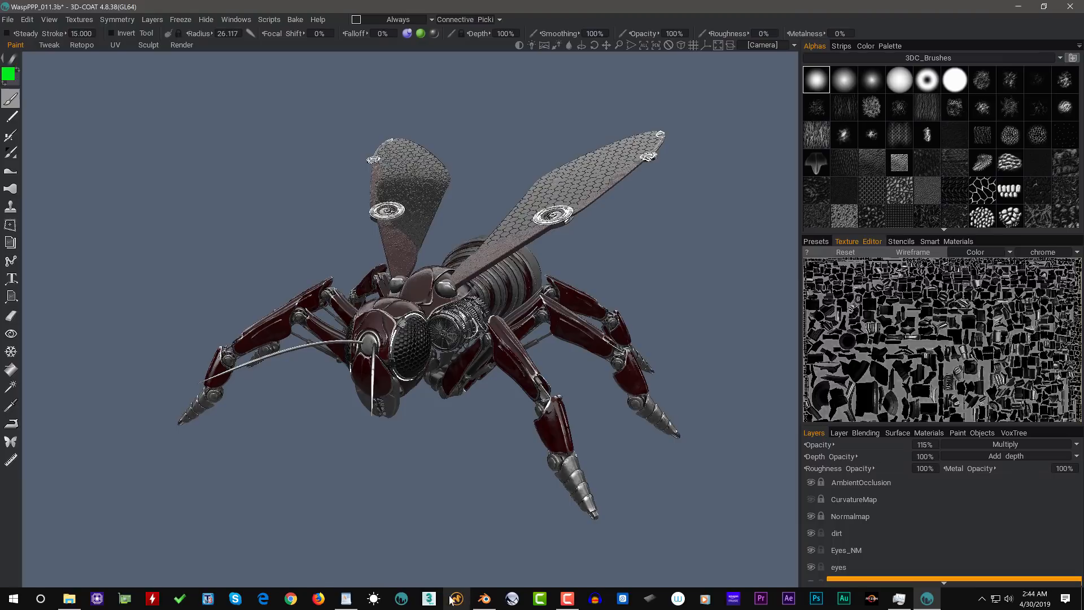
left_click(486, 603)
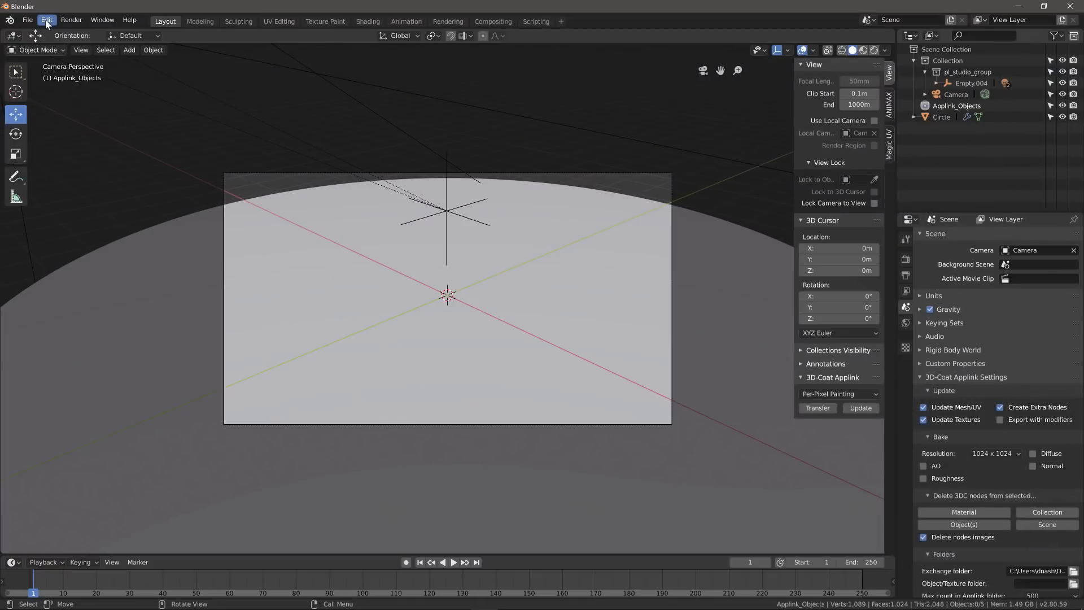
- Enable the 3D-Coat Applink and Pro Lighting Studio add-ons in Preferences and save them
left_click(47, 21)
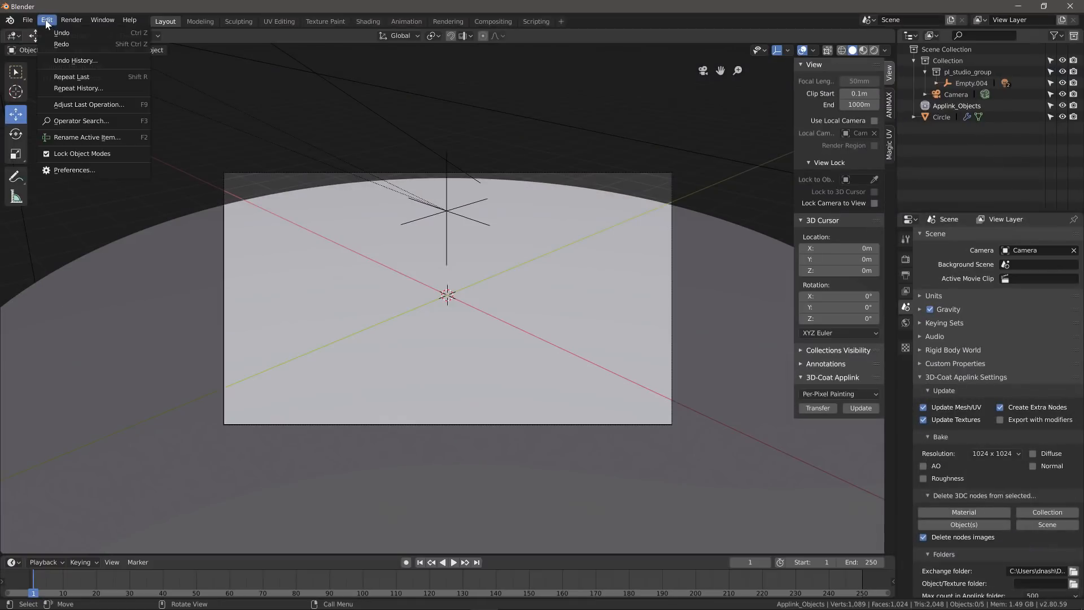
left_click(77, 171)
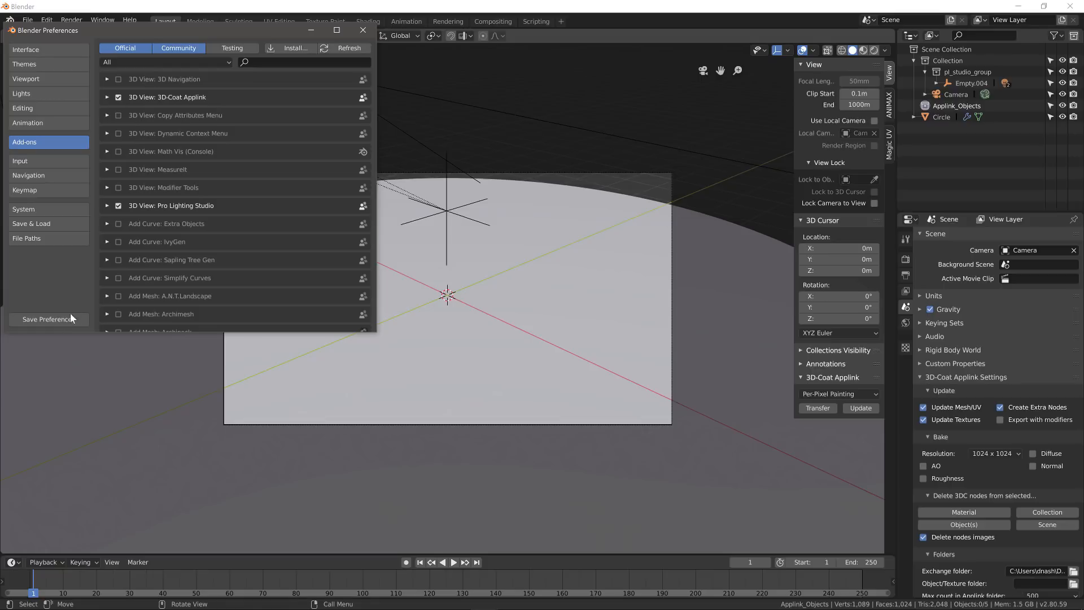
left_click(45, 320)
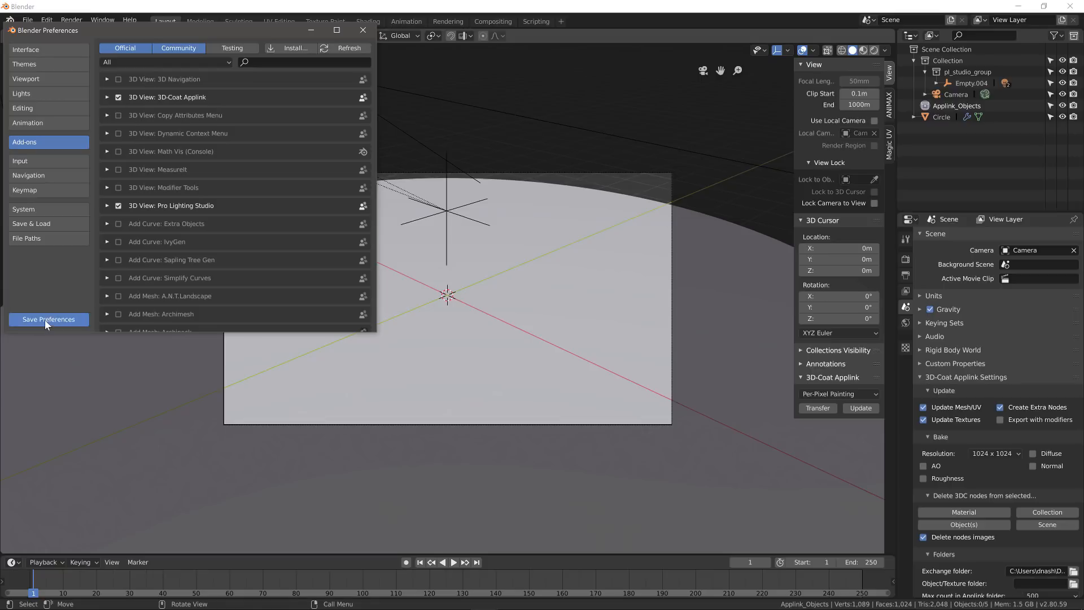
left_click(363, 30)
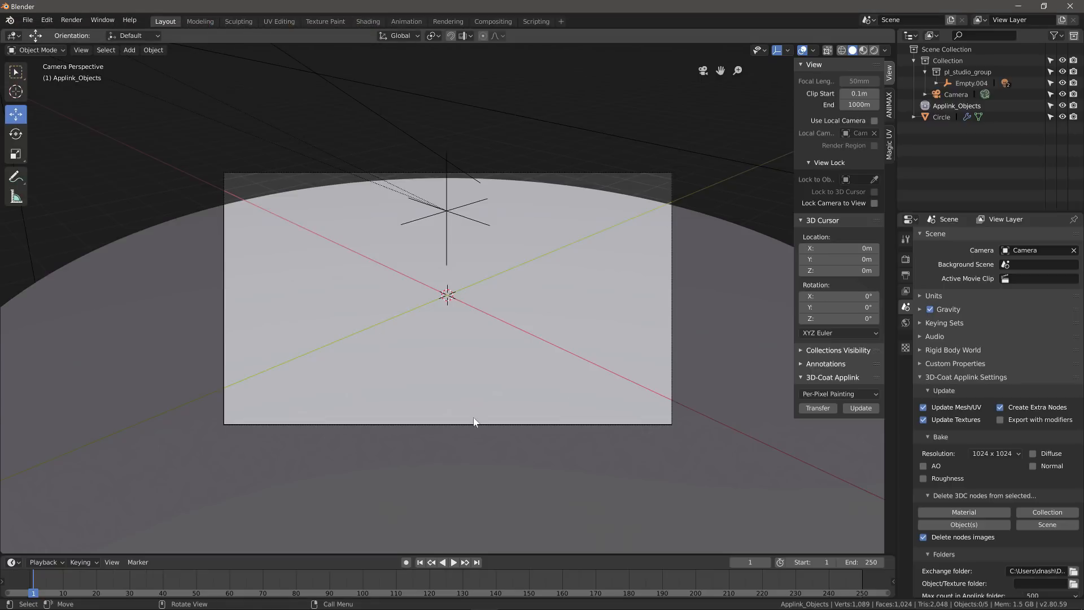
- In the sidebar's Applink panel, review the Per-Pixel Painting mode, then turn the wasp in 3D-Coat
key("n")
key("n")
key("n")
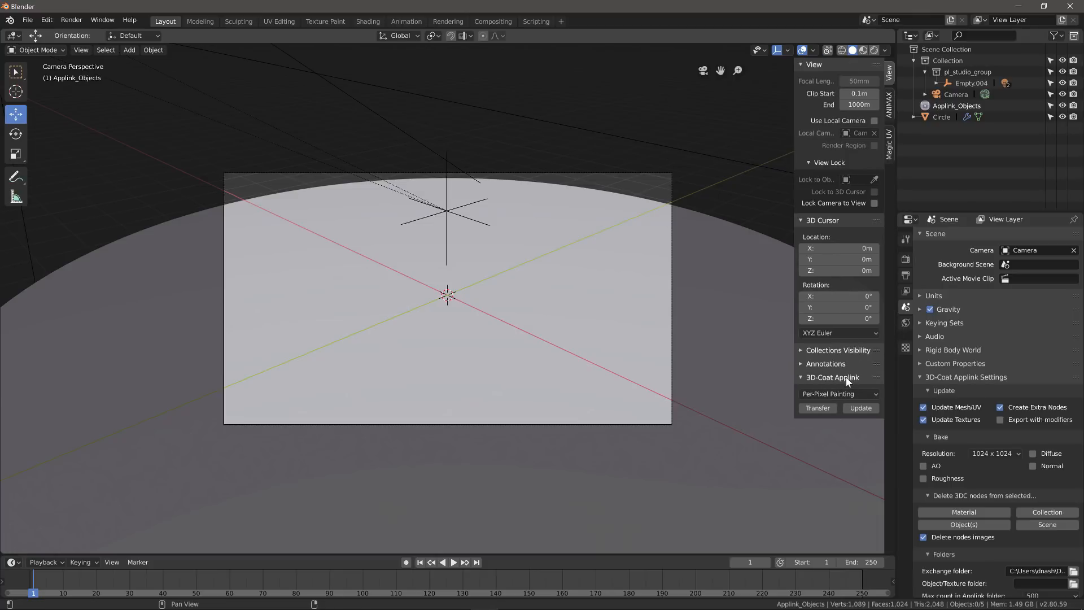
left_click(876, 394)
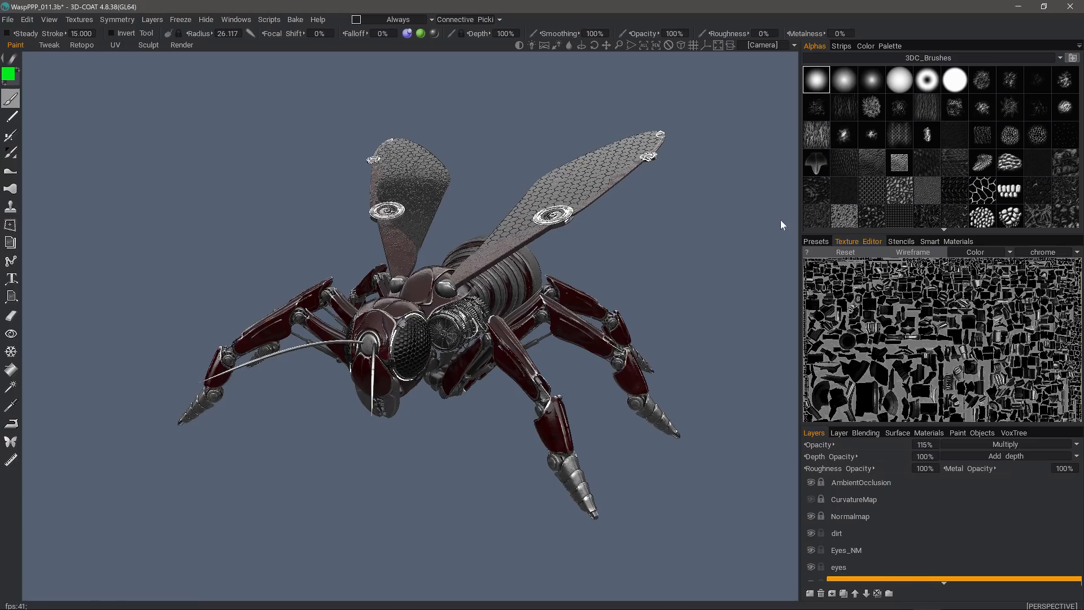
left_click_drag(257, 189, 212, 219)
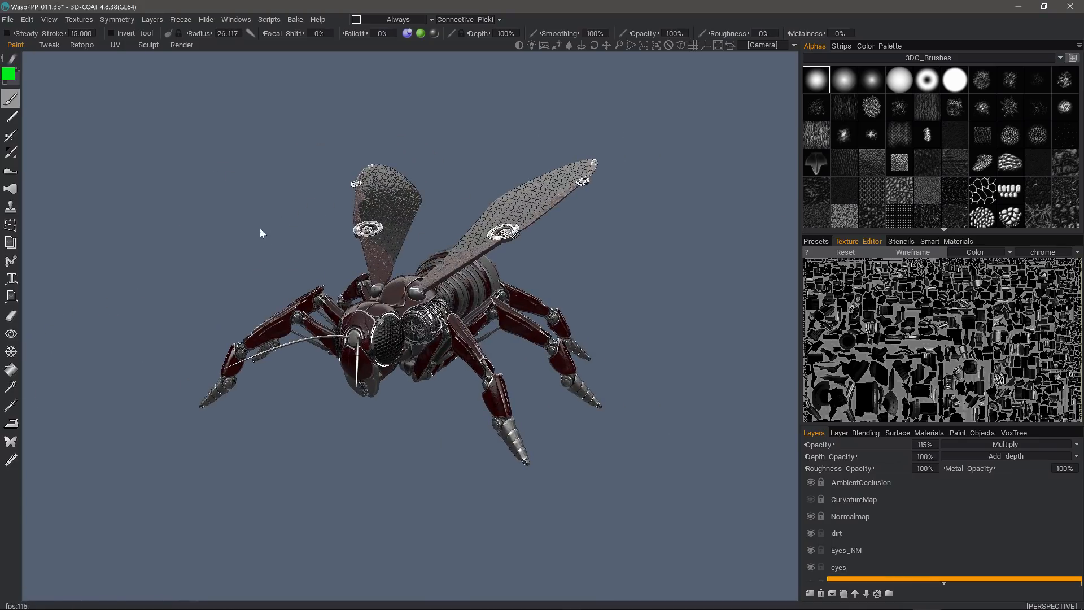
- Bring up 3D-Coat's File > Export To list with Blender as a target
left_click(7, 19)
mouse_move(39, 93)
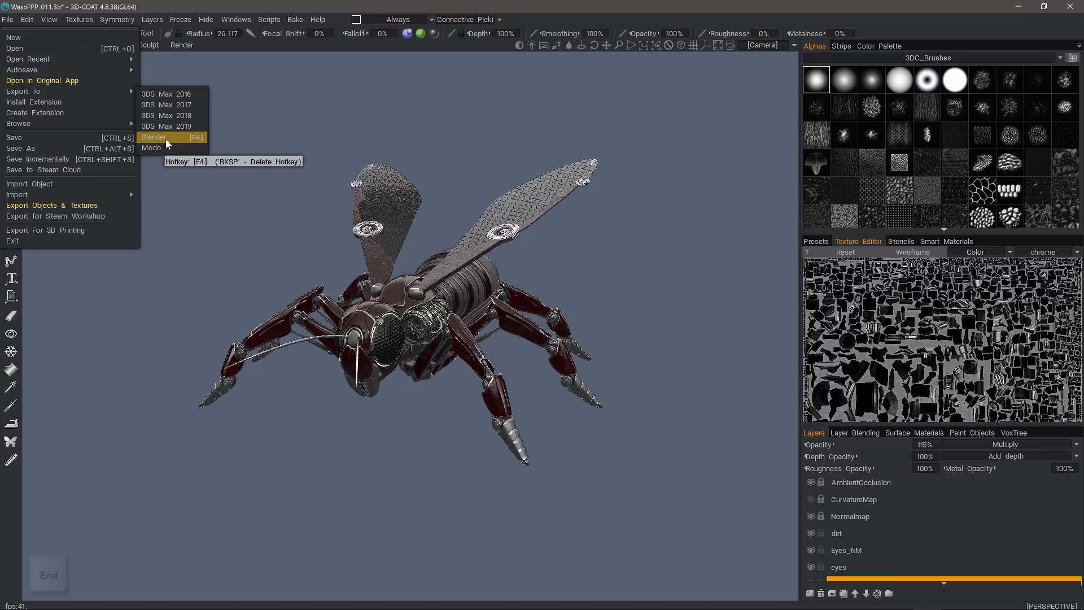
key("End")
- Export the wasp to Blender as Red_Wasp.fbx, overwriting the old file, using the Blender Cycles preset
left_click(165, 138)
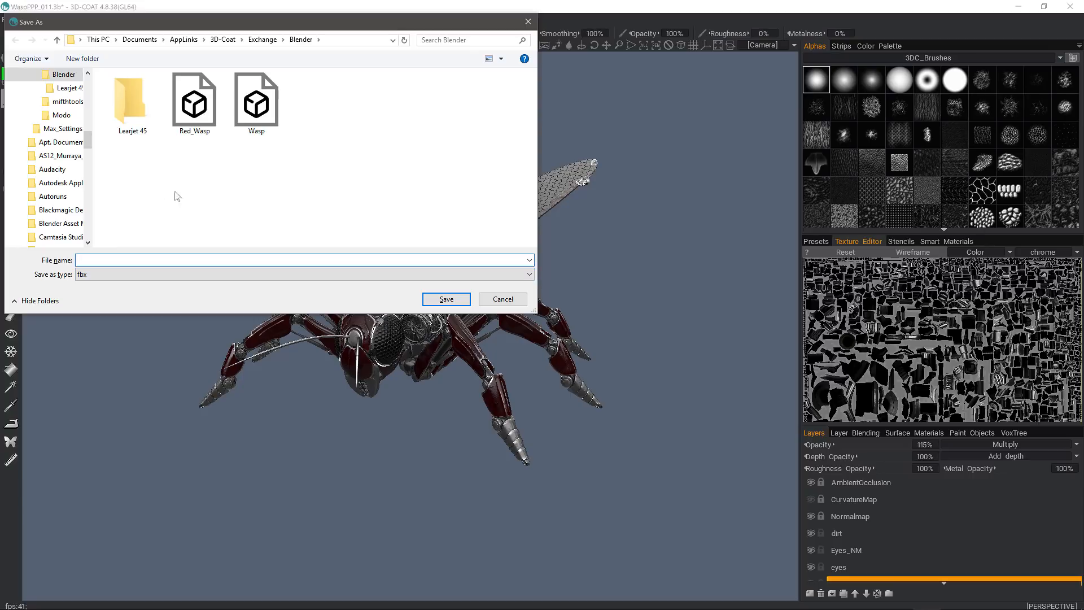
double_click(204, 109)
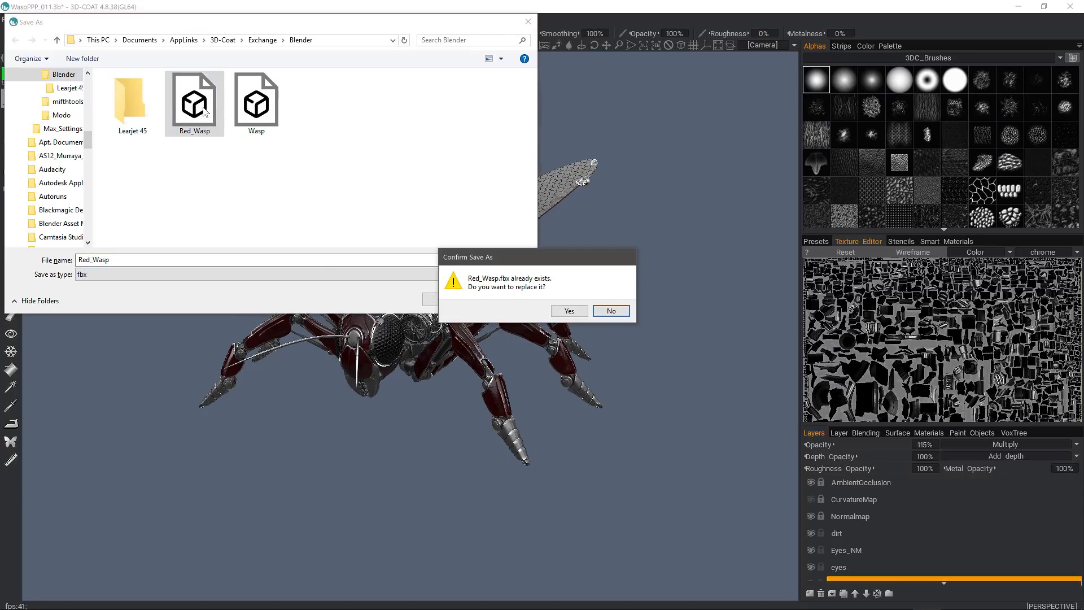
left_click(569, 310)
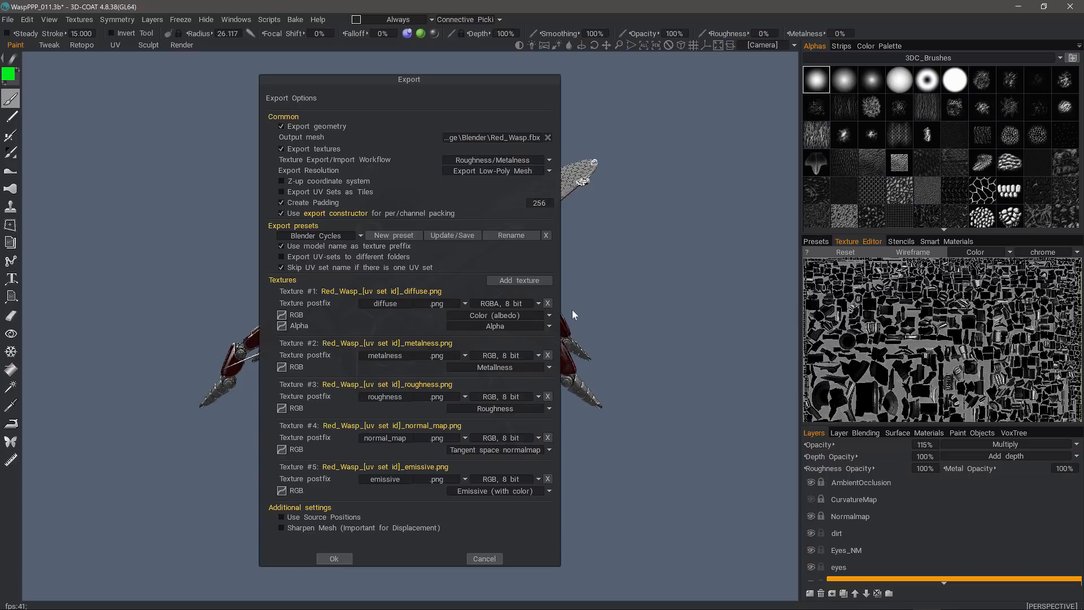
left_click(360, 235)
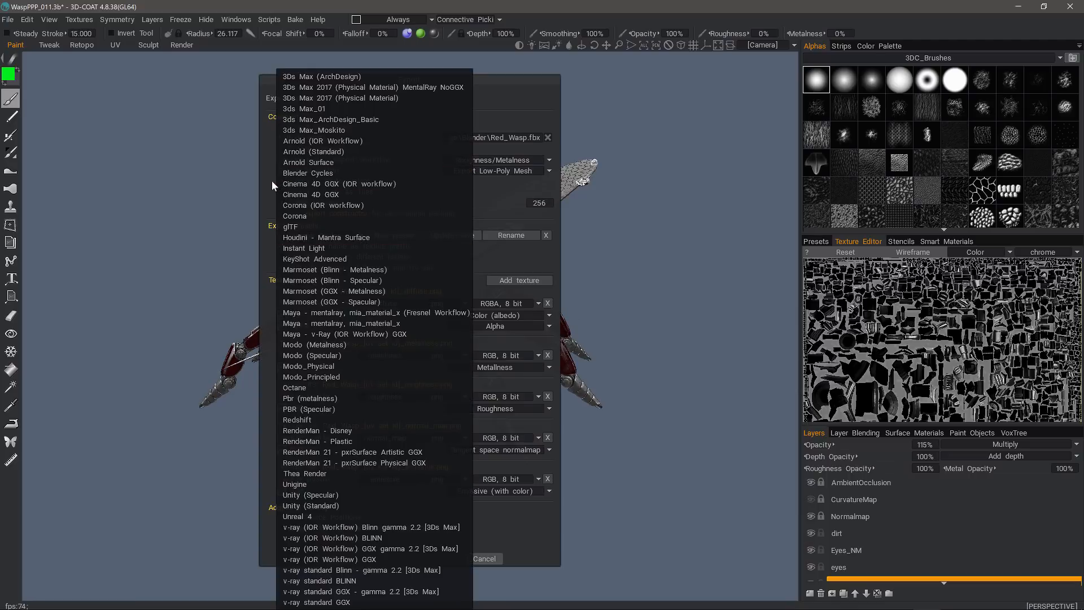
left_click(245, 218)
left_click(334, 562)
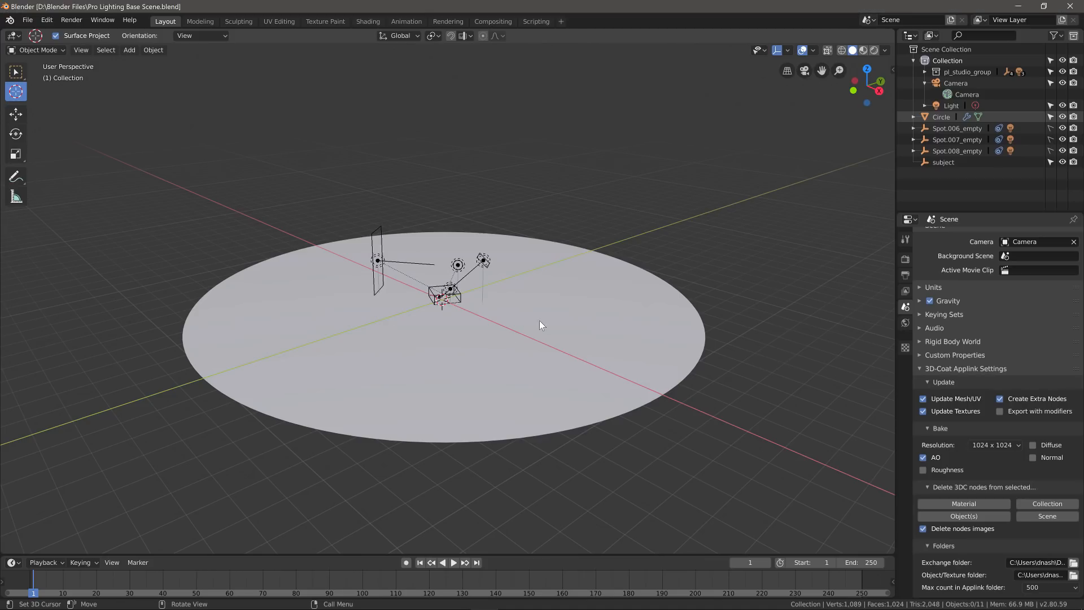
- Show the sidebar with the 3D-Coat Applink panel to bring the wasp into the scene
key("n")
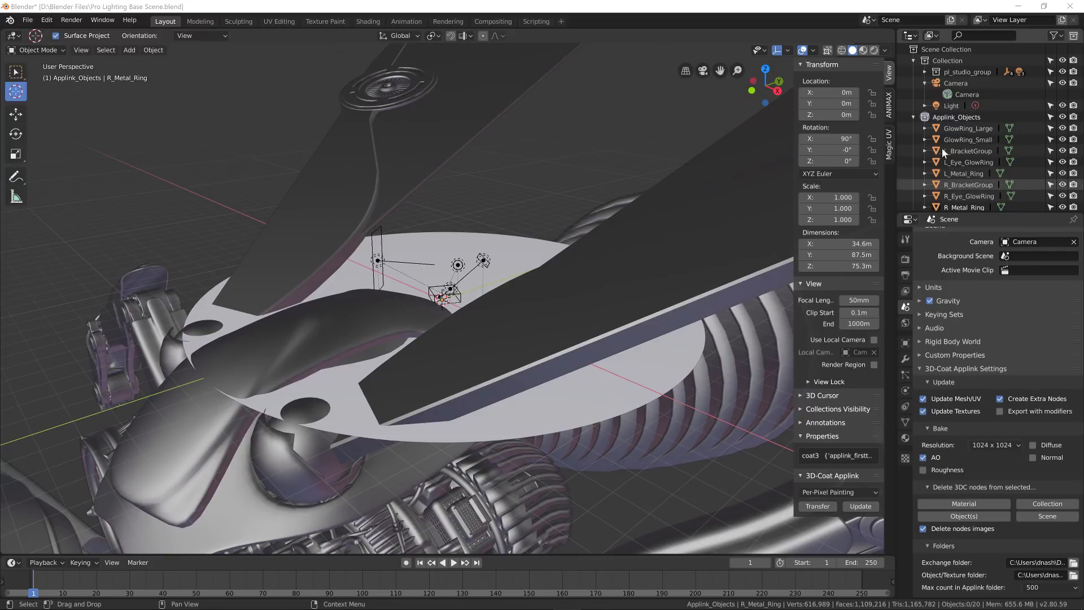
- Select all Applink_Objects and scale the wasp down to 0.007
right_click(954, 118)
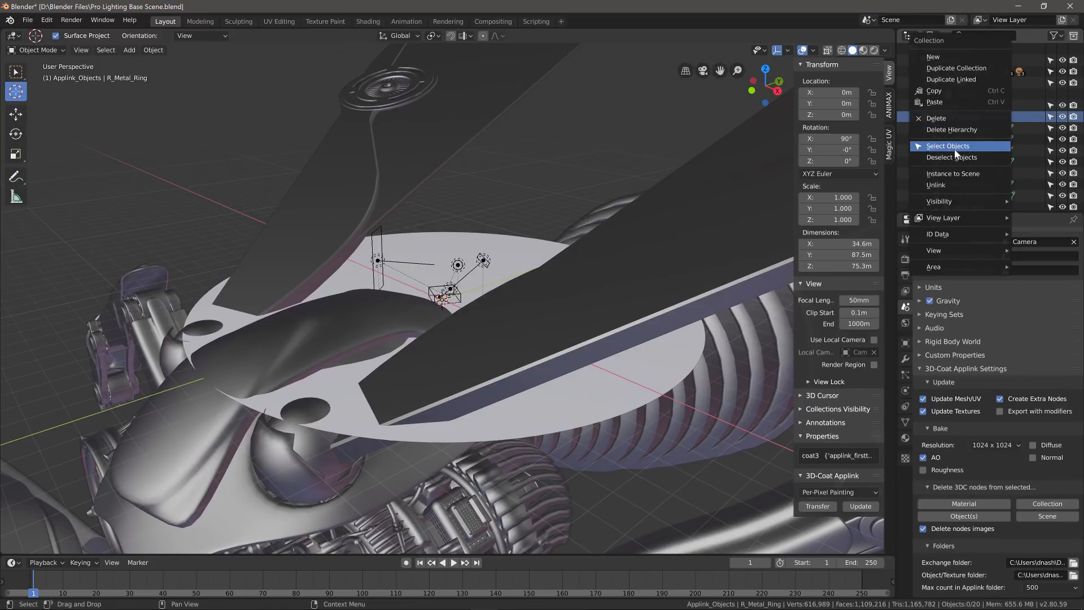
left_click(954, 148)
key("s")
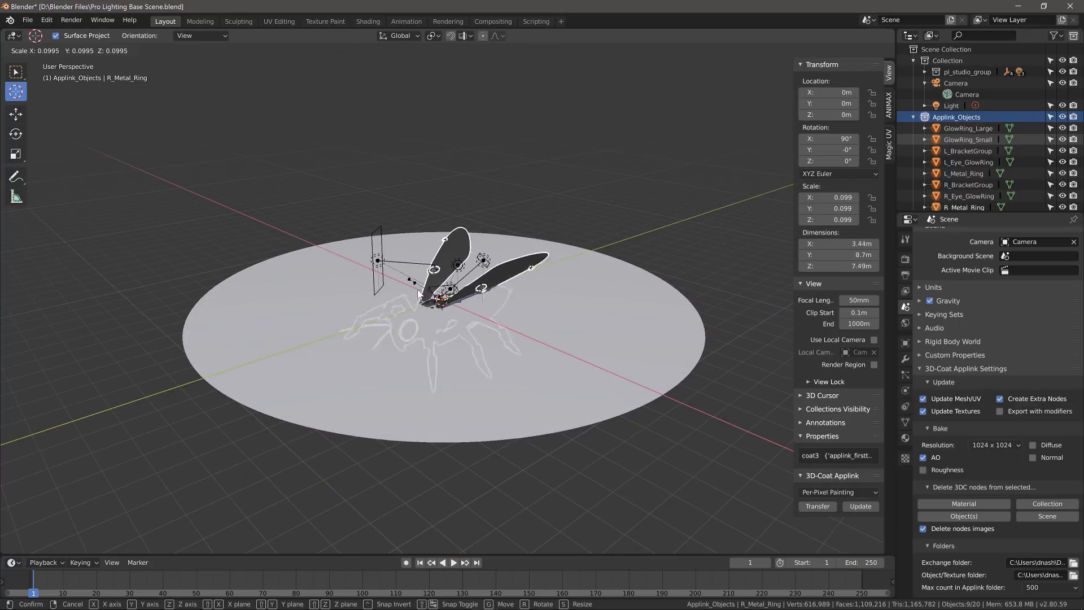
left_click(419, 320)
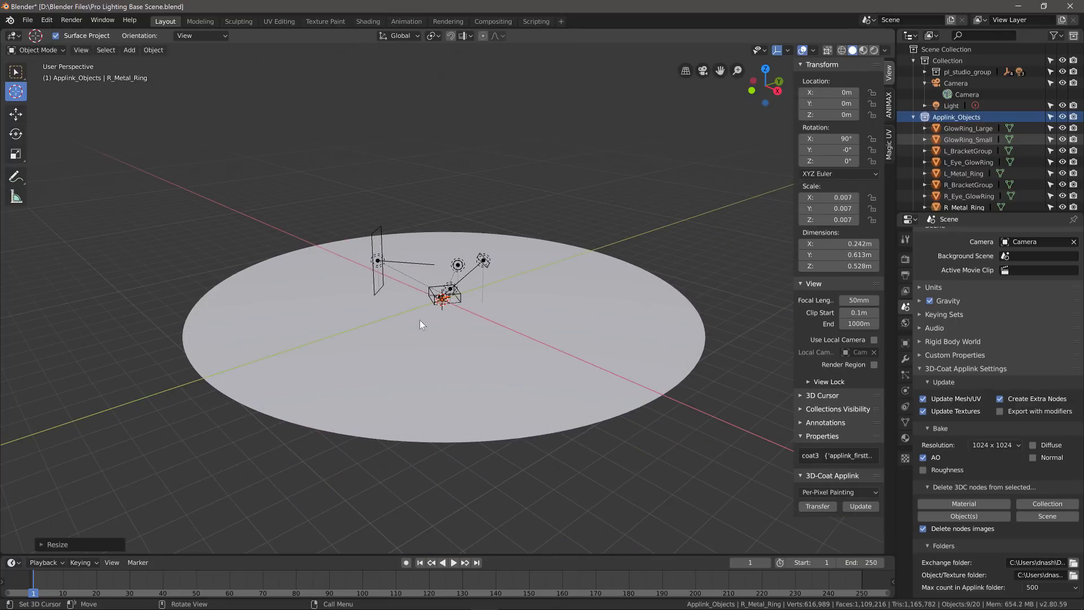
- From the front view, lift the wasp to 1.403 m and return to the camera view
key("KP_1")
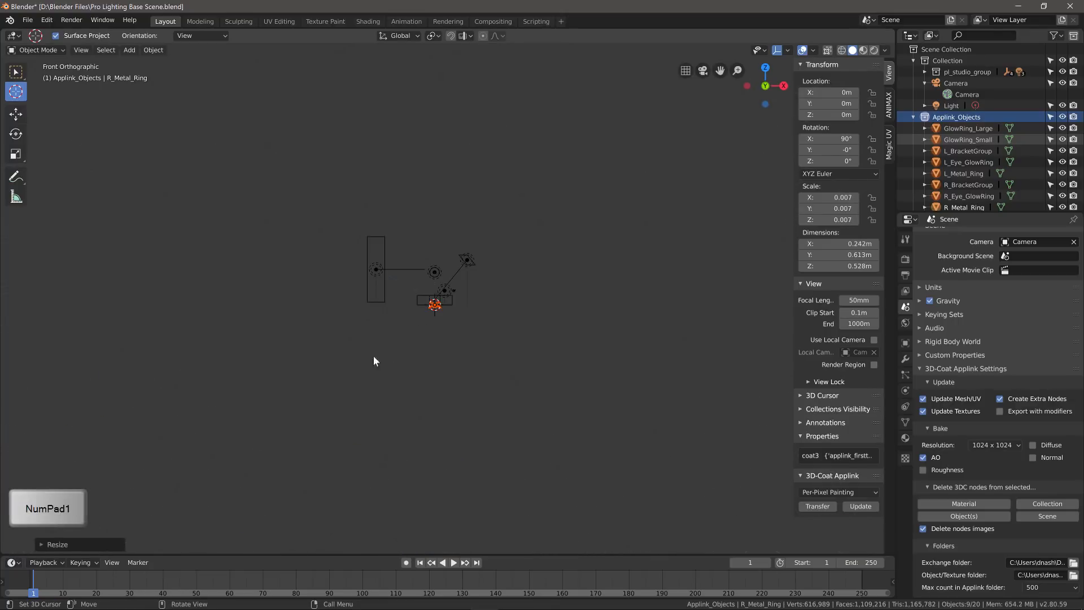
key("KP_Decimal")
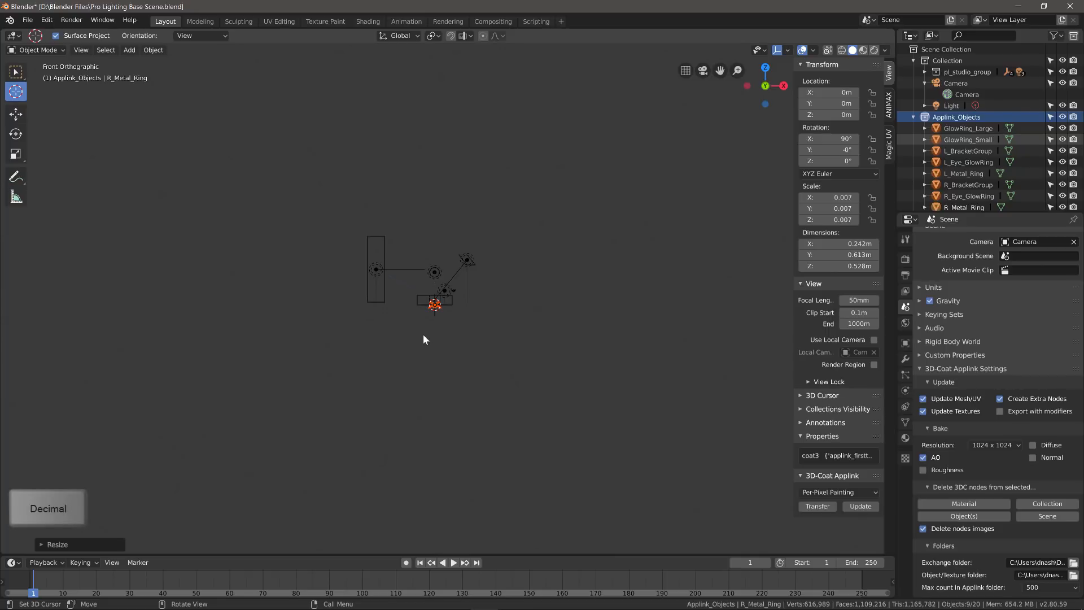
left_click(16, 115)
left_click_drag(449, 256, 453, 175)
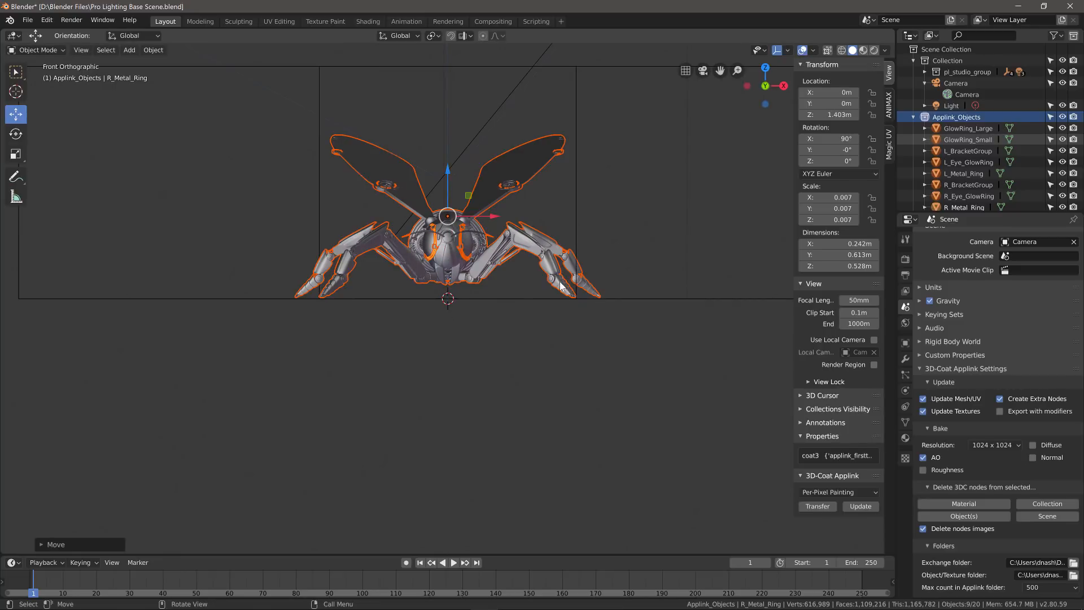
key("KP_0")
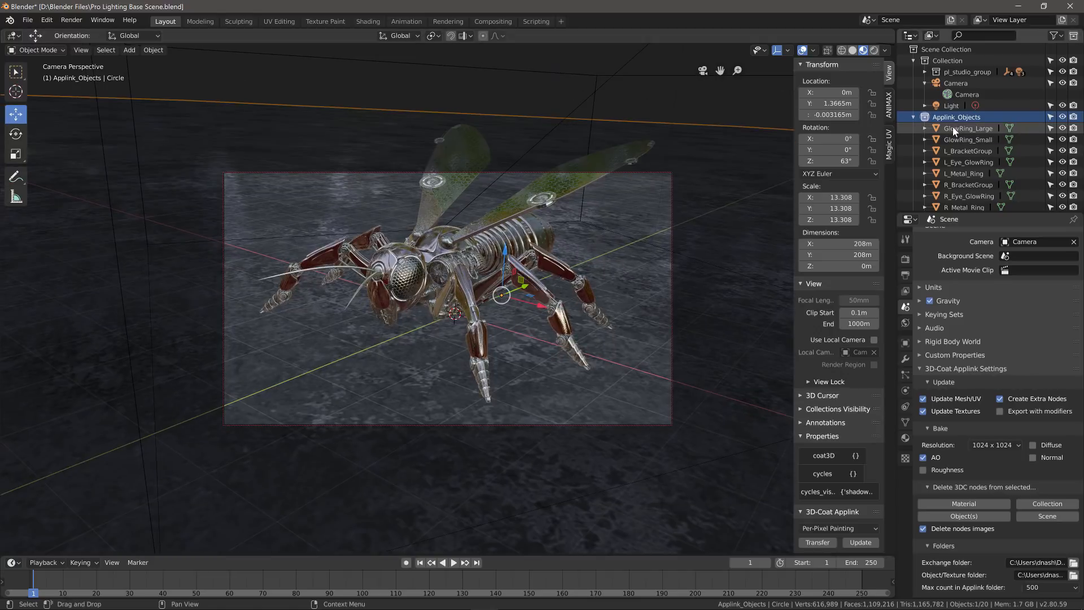
left_click(940, 129)
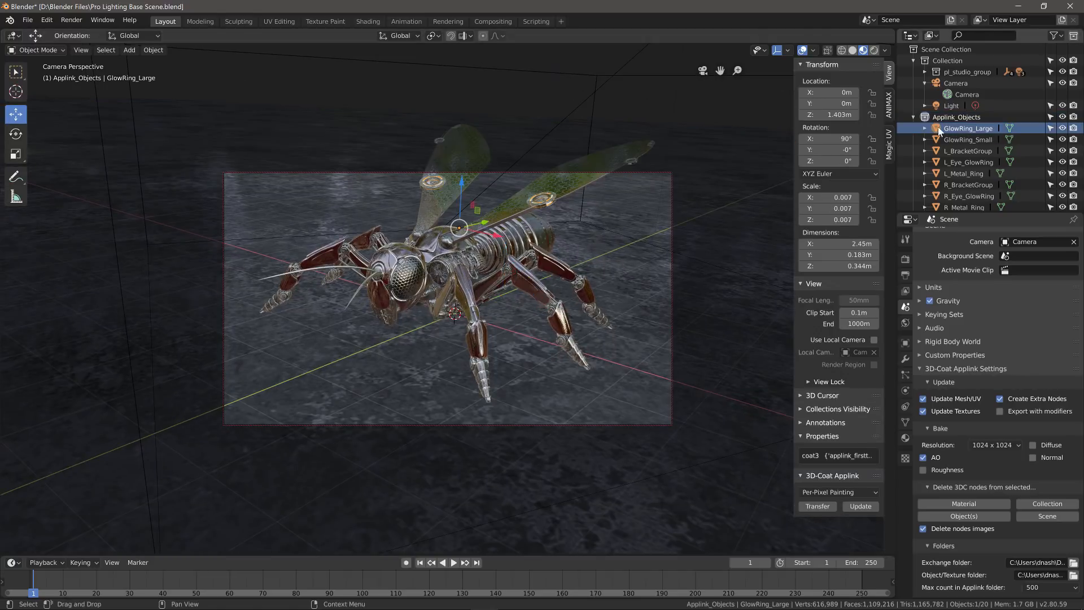
left_click(366, 21)
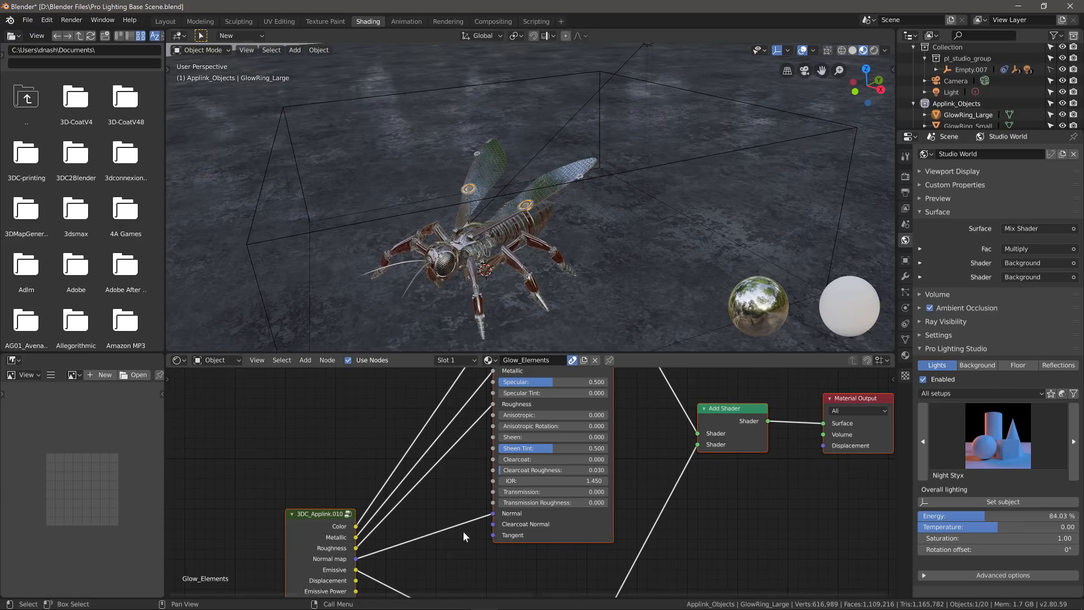
middle_click_drag(452, 453, 424, 577)
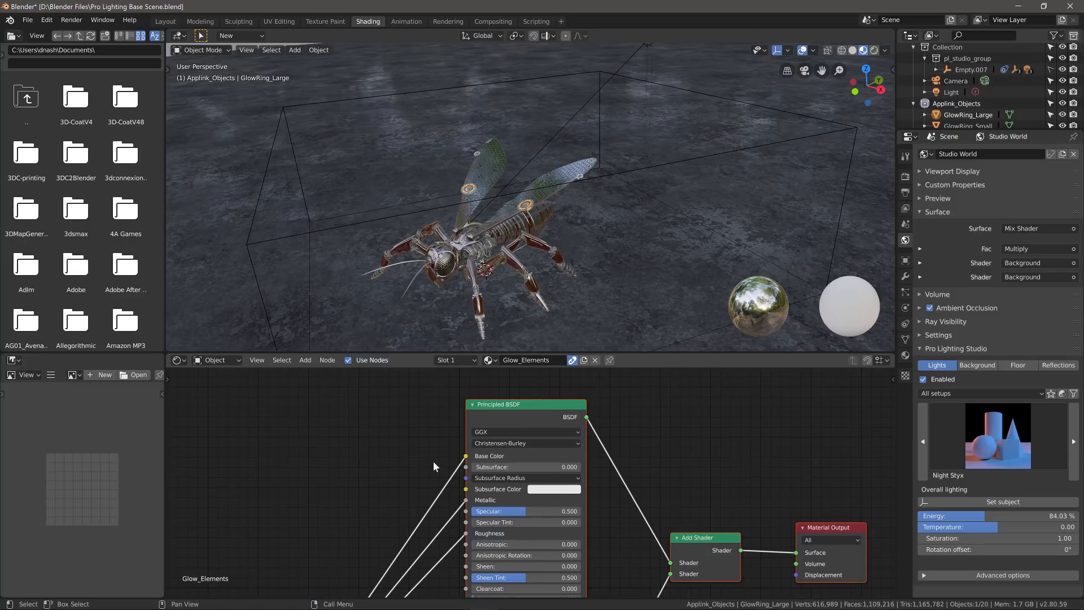
middle_click_drag(413, 540, 415, 326)
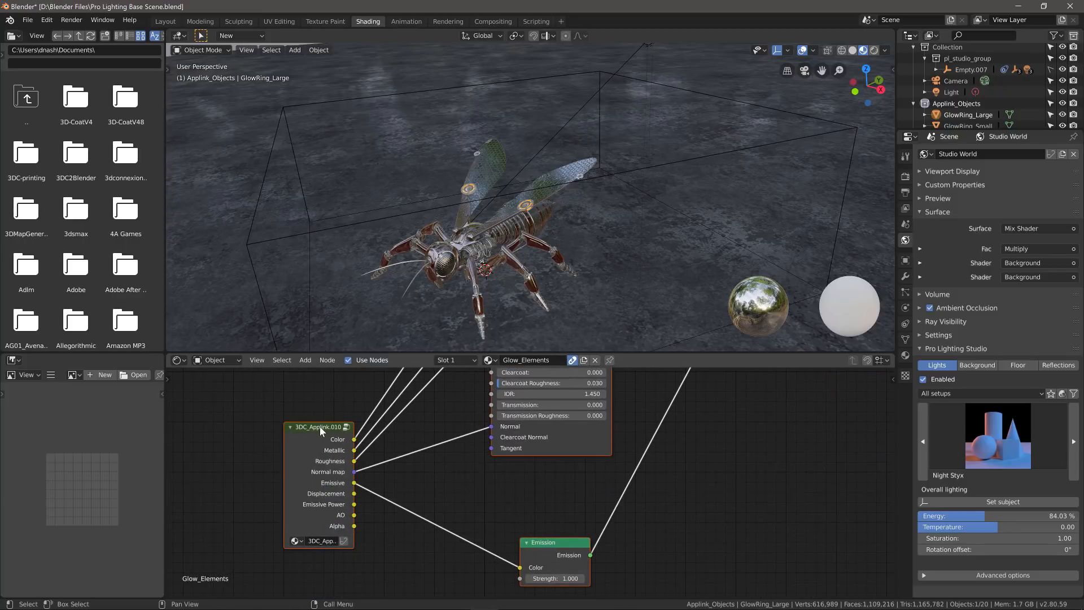
left_click(346, 427)
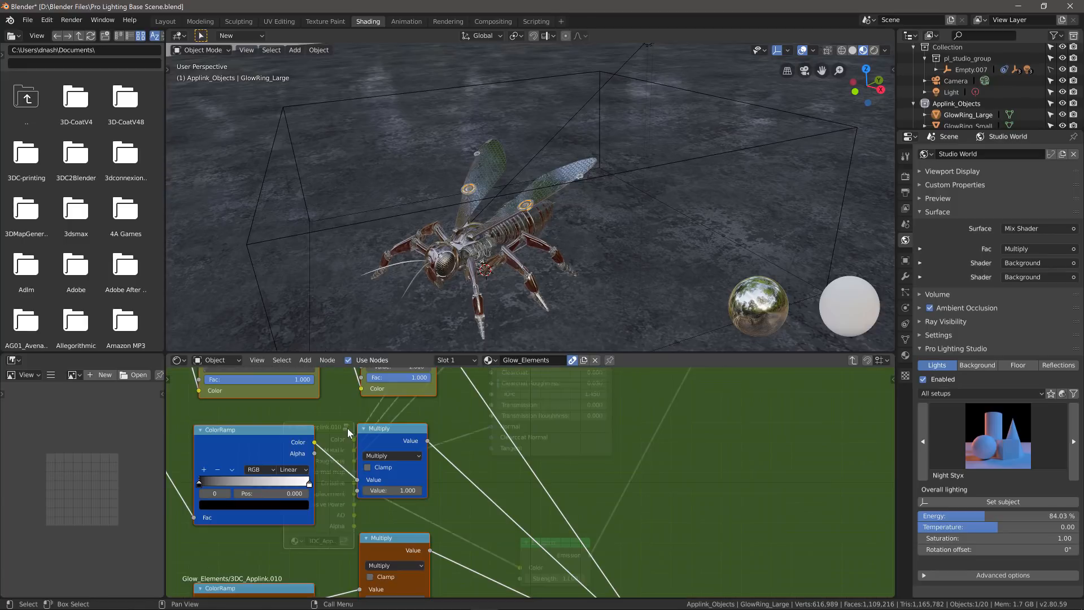
scroll(544, 470, "down", 4)
middle_click_drag(544, 470, 618, 530)
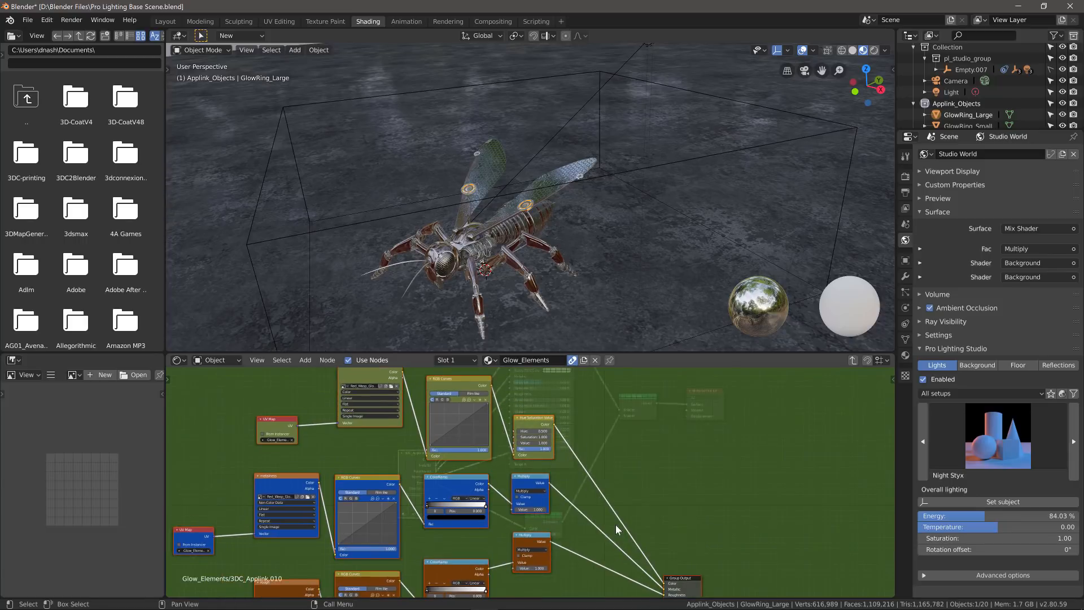
middle_click_drag(601, 566, 427, 351)
scroll(446, 400, "up", 1)
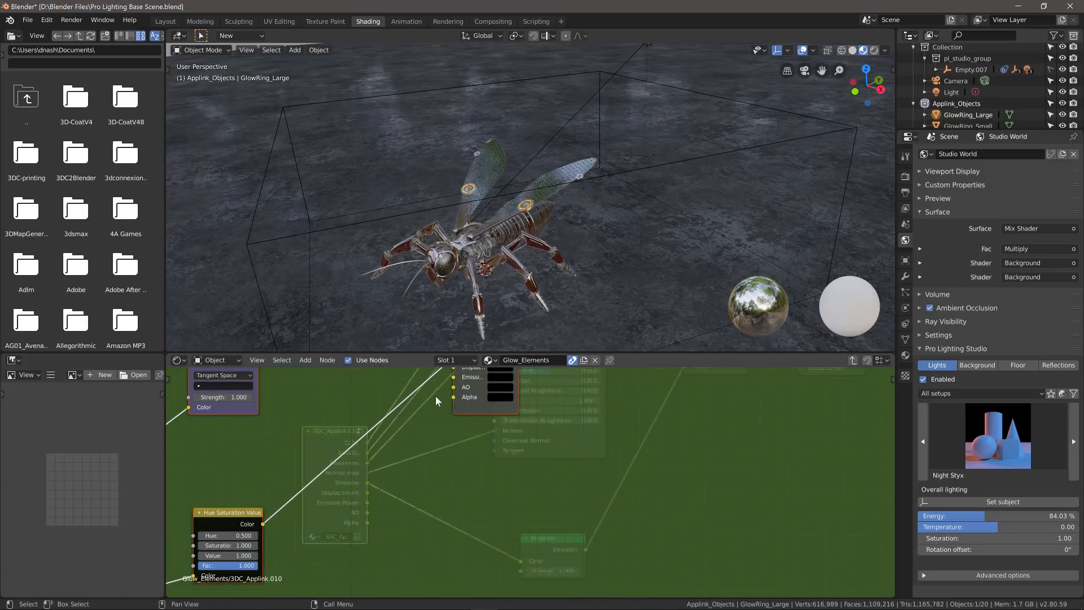
middle_click_drag(432, 388, 482, 554)
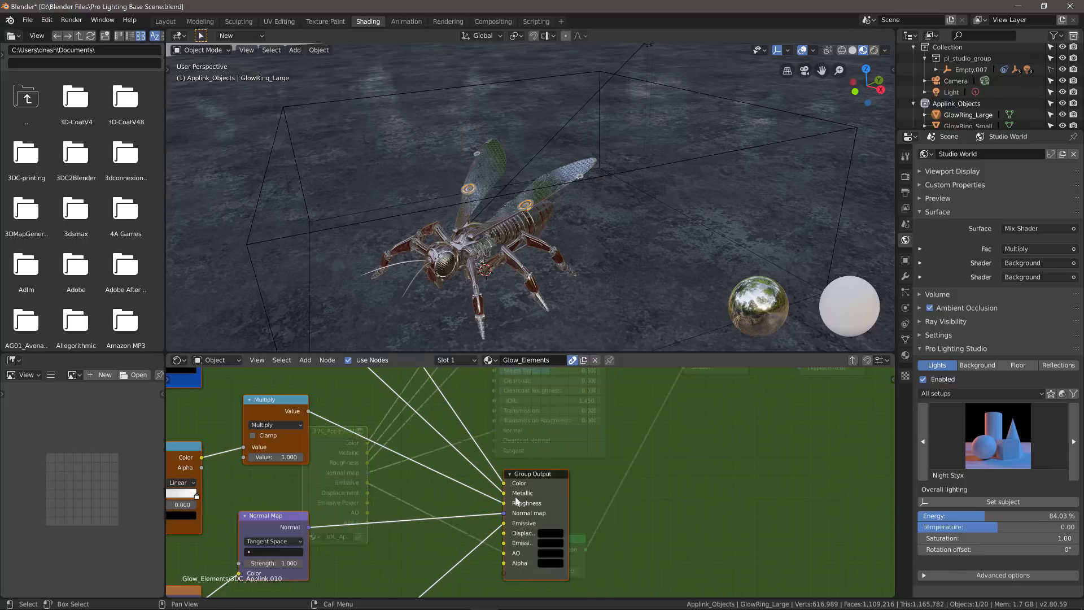
left_click(853, 360)
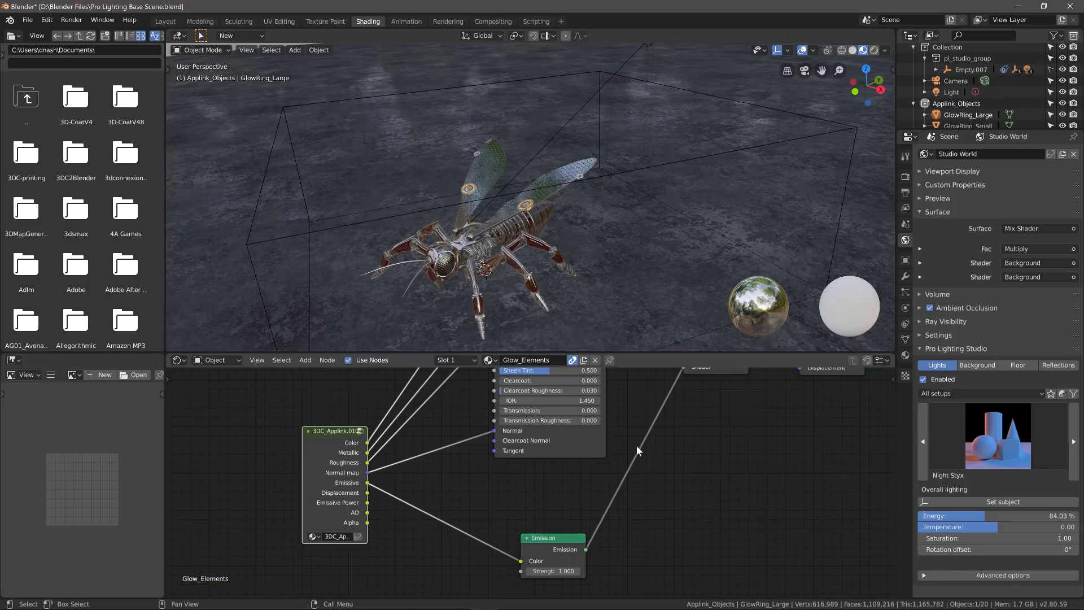
middle_click_drag(424, 517, 421, 337)
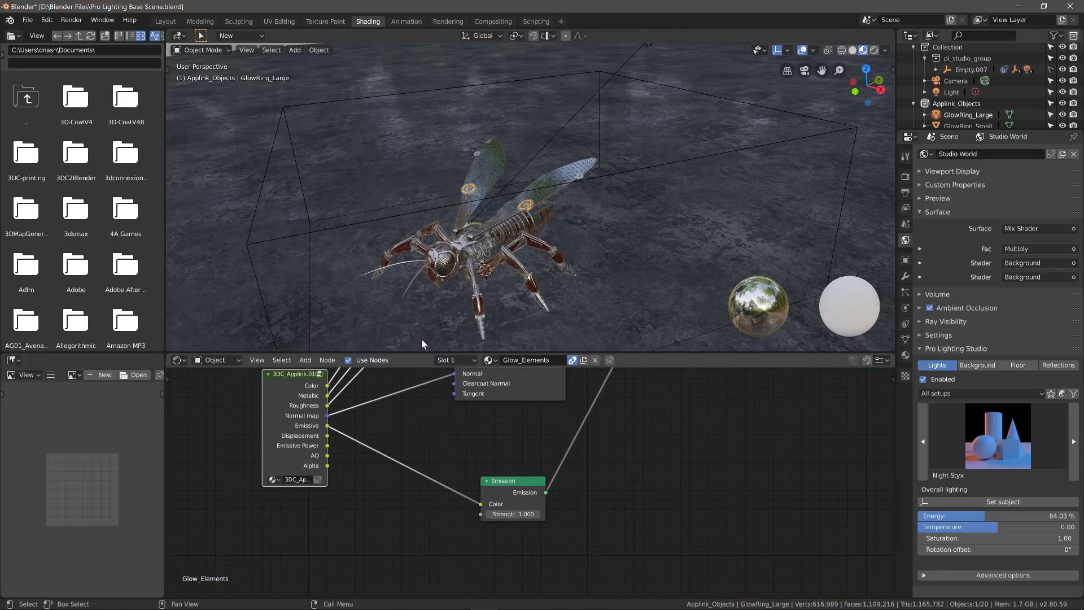
scroll(522, 494, "up", 3)
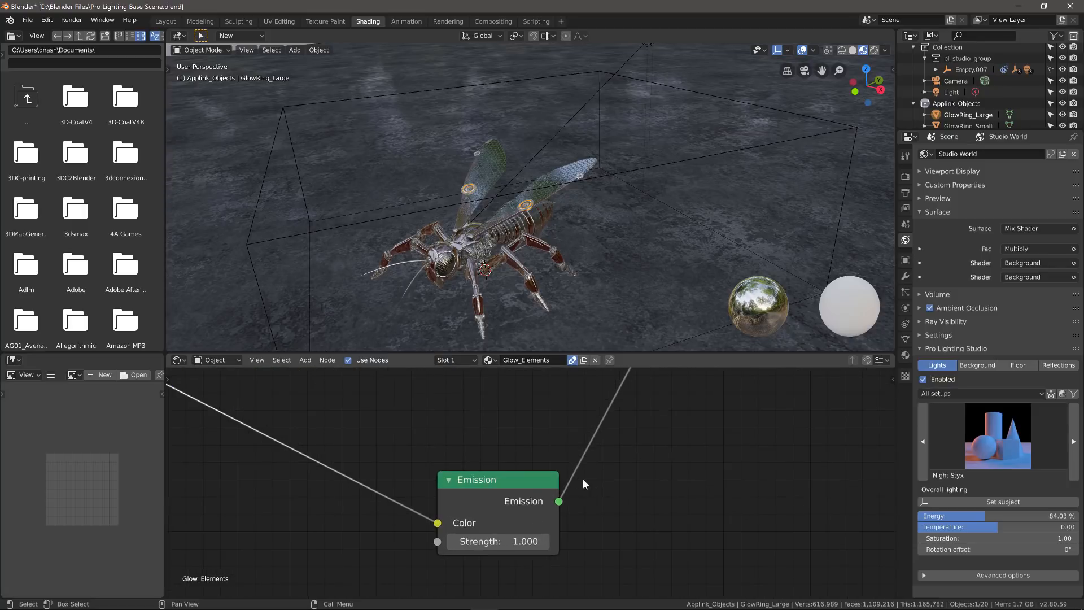
- Set Emission strength to 5 for the GlowRing_Large and GlowRing_Small glow materials
left_click(528, 544)
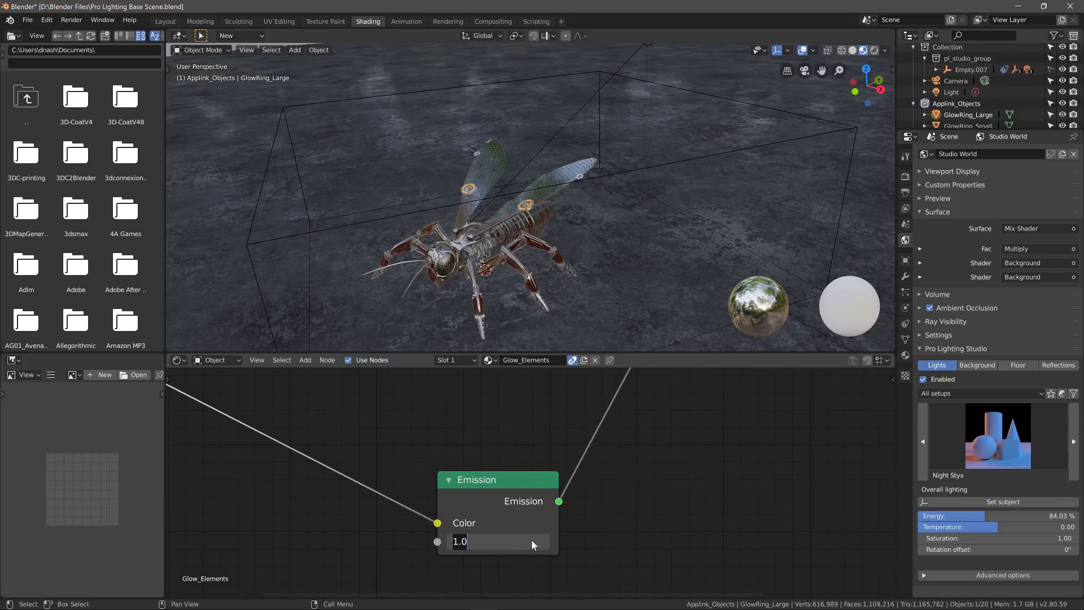
type("5")
key("Return")
scroll(977, 106, "down", 2)
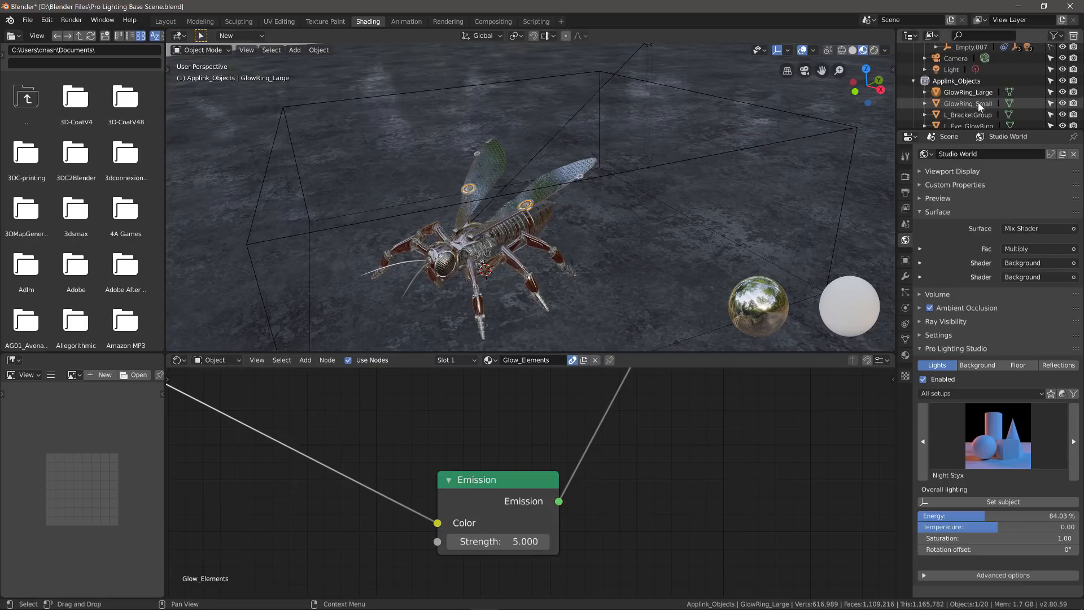
left_click(963, 108)
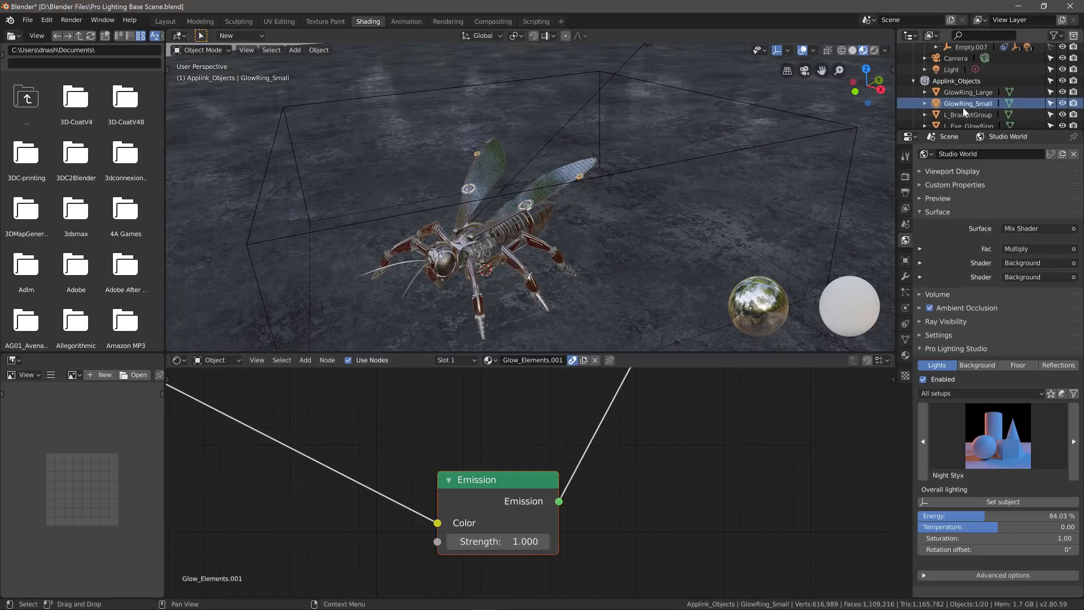
left_click(524, 542)
type("5")
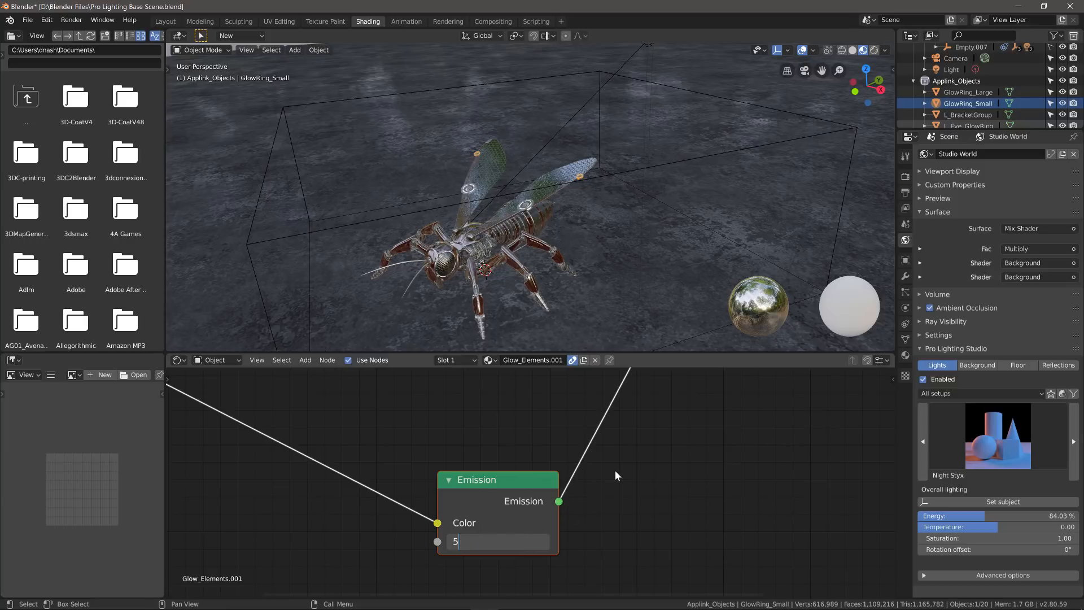
key("Return")
- Set Emission strength to 5 for the eye ring materials Glow_Elements.002 and Glow_Elements.003
scroll(989, 117, "down", 2)
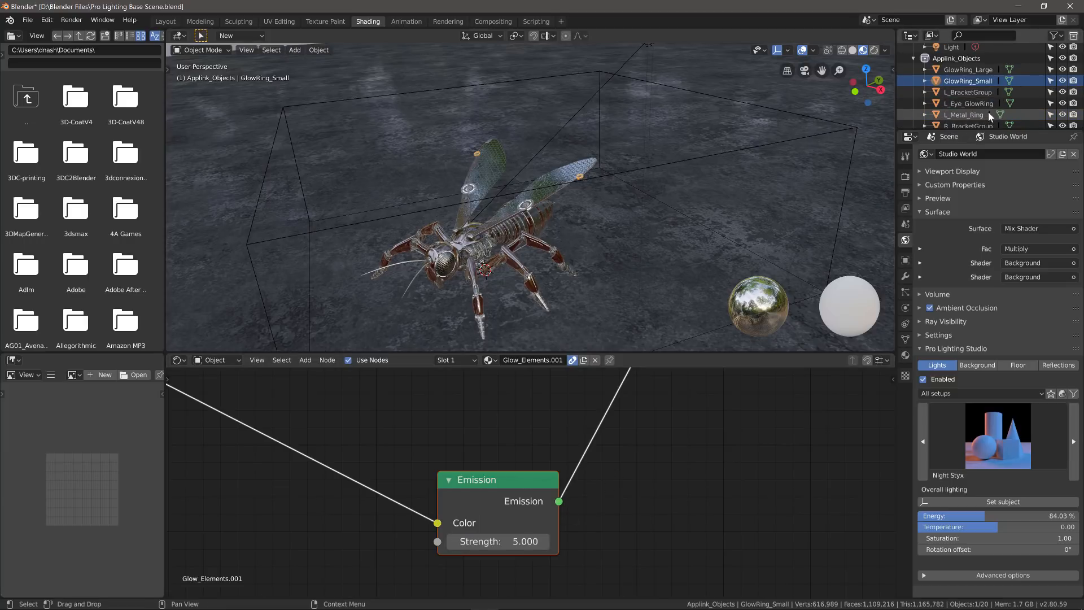
left_click(985, 105)
left_click(526, 542)
type("5")
key("Return")
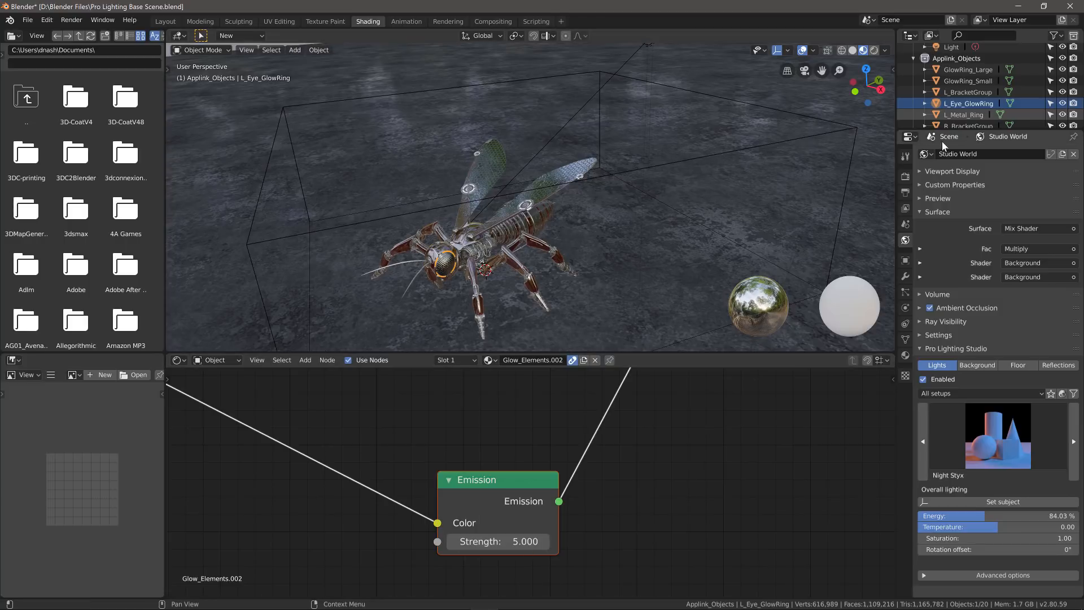
scroll(976, 105, "down", 1)
scroll(977, 106, "down", 1)
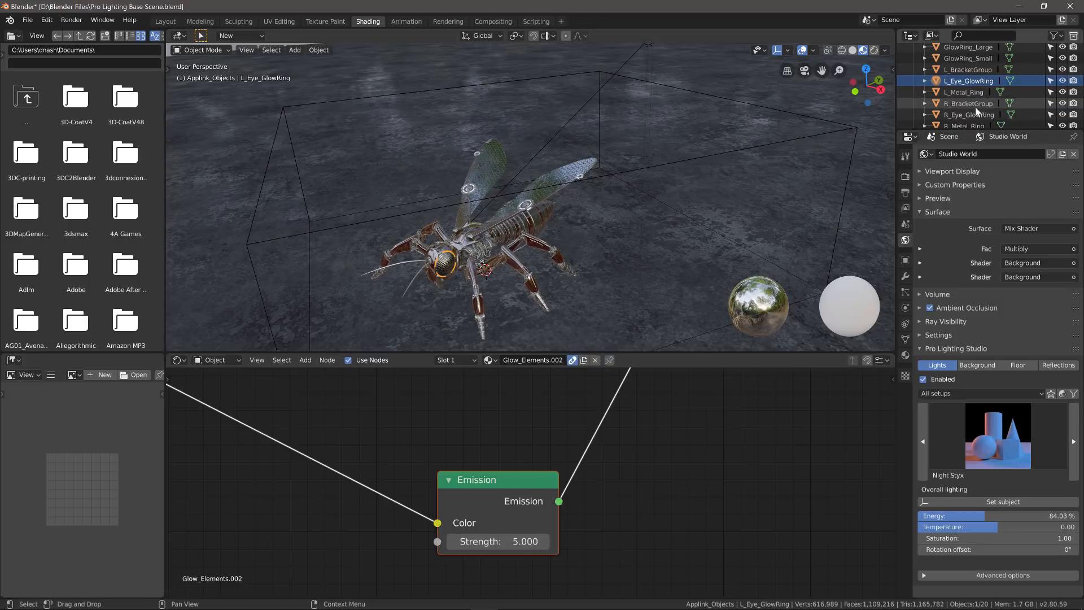
left_click(985, 114)
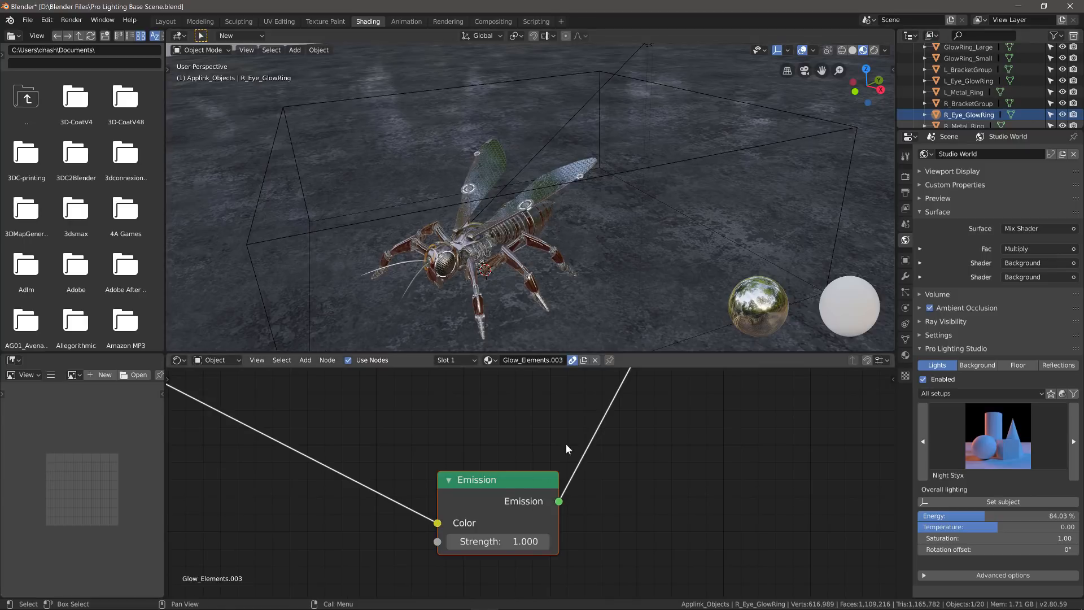
left_click(520, 540)
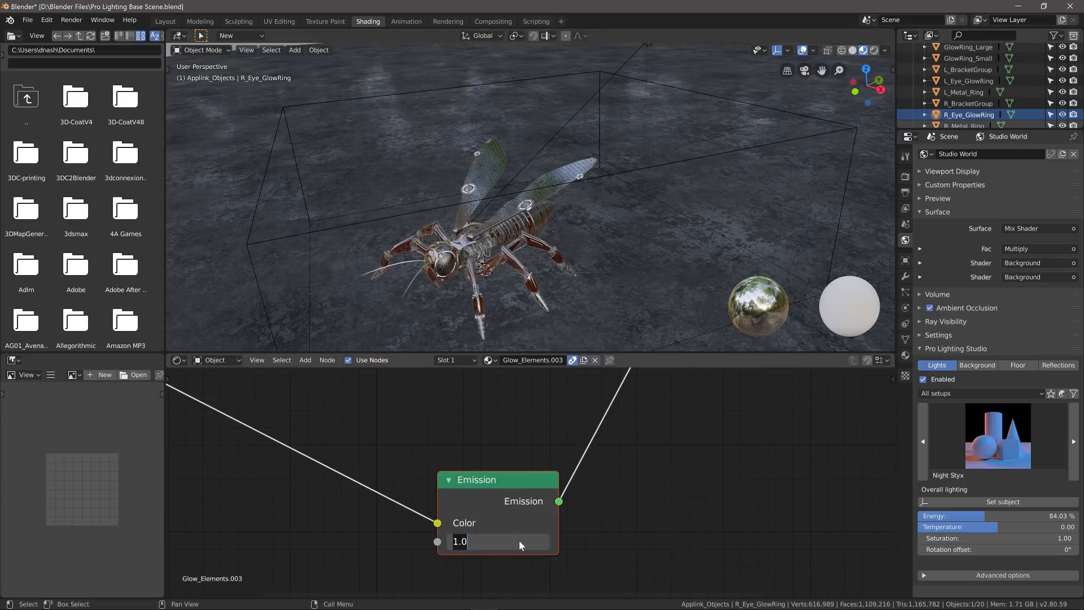
type("5")
key("Return")
scroll(377, 234, "up", 3)
scroll(377, 234, "up", 6)
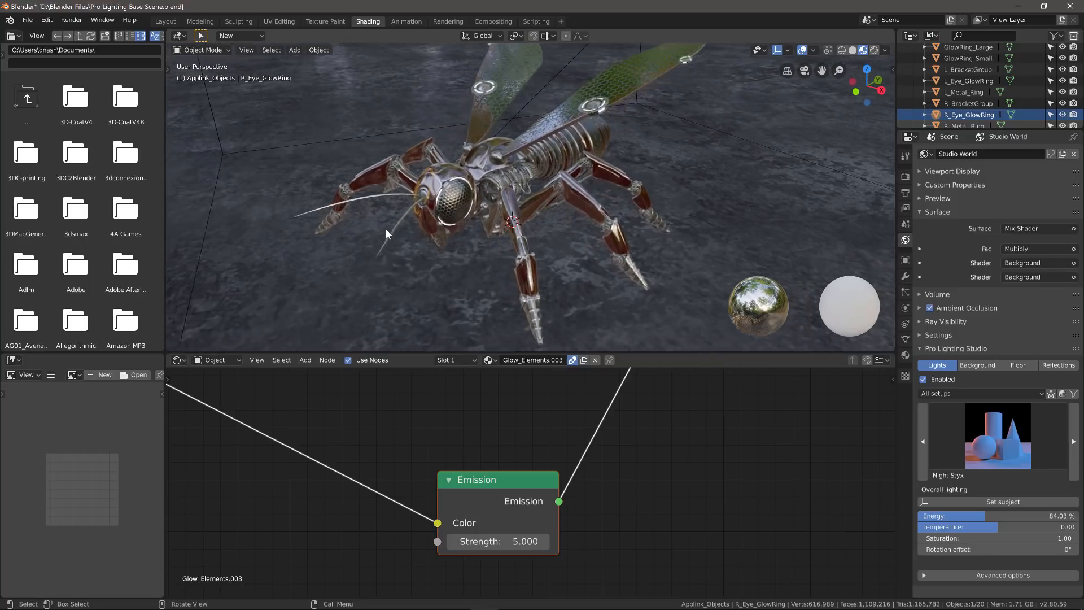
scroll(469, 202, "up", 2)
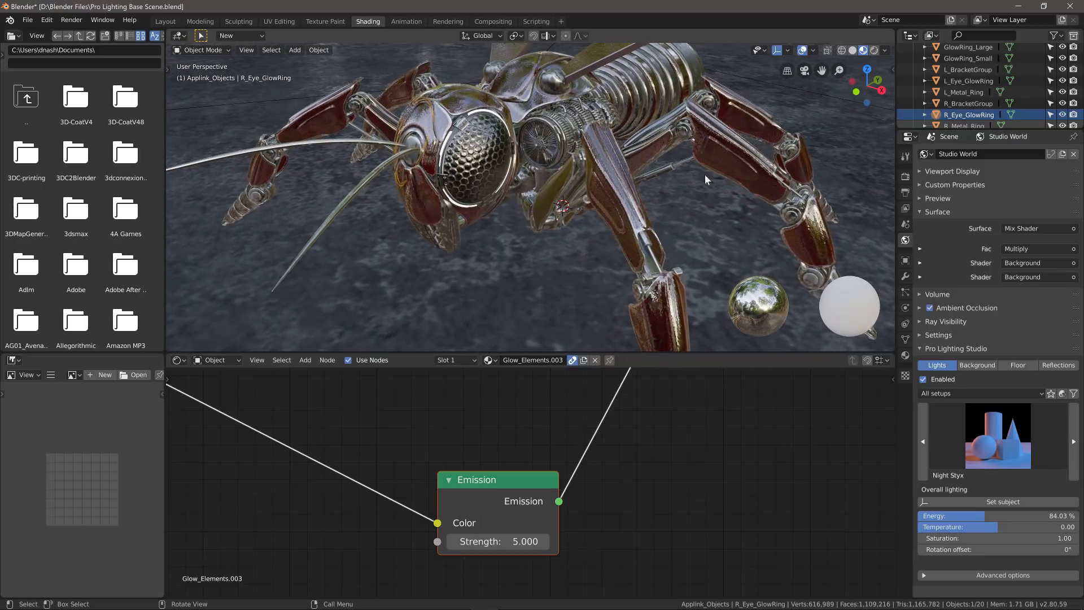
- Switch the render engine to Eevee and enable Bloom
left_click(905, 177)
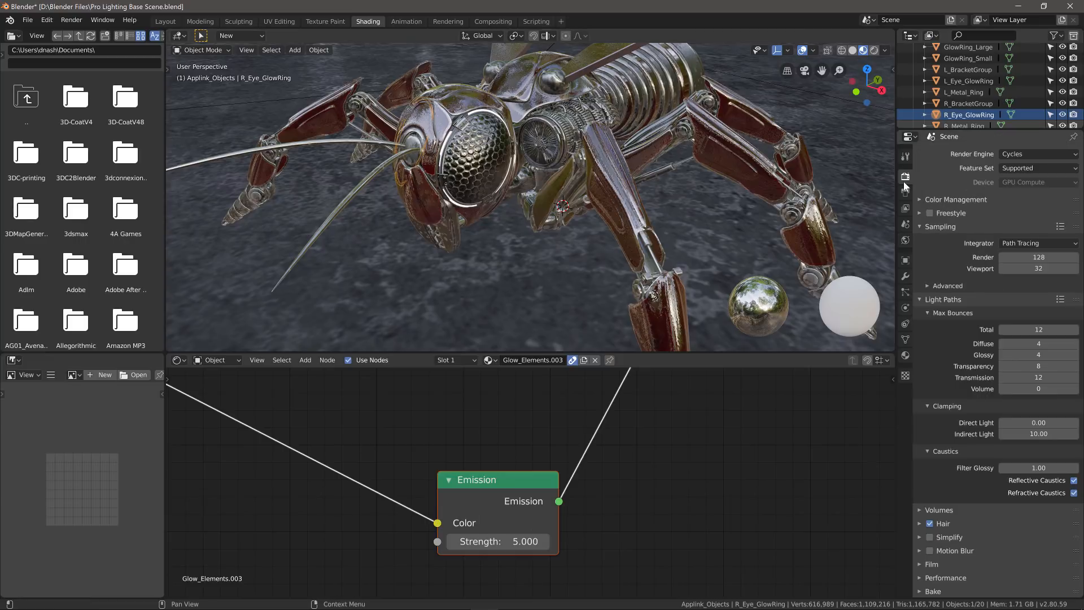
left_click(1022, 154)
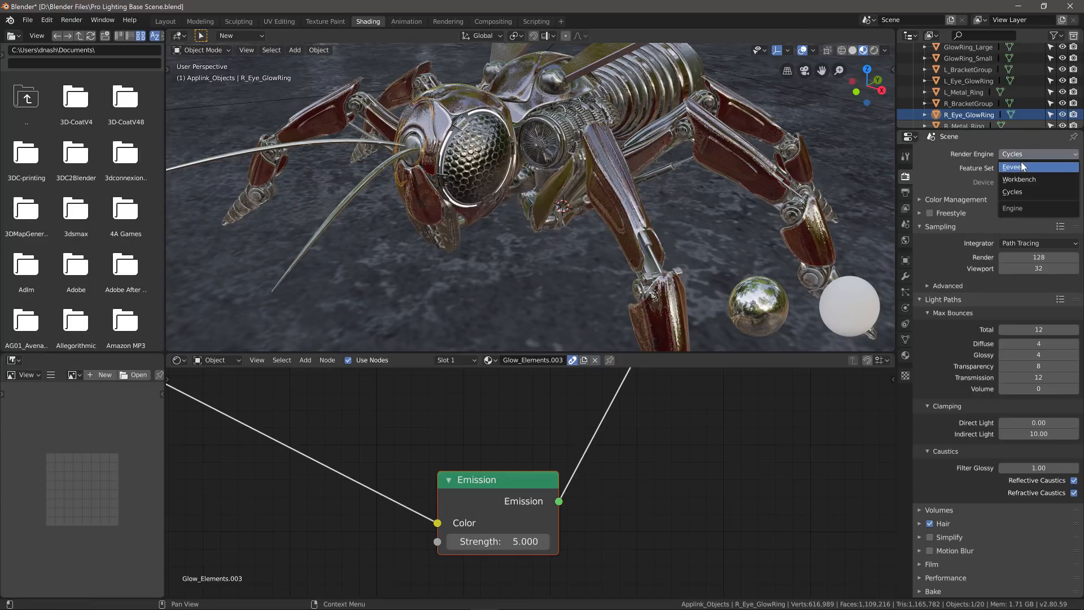
left_click(1020, 165)
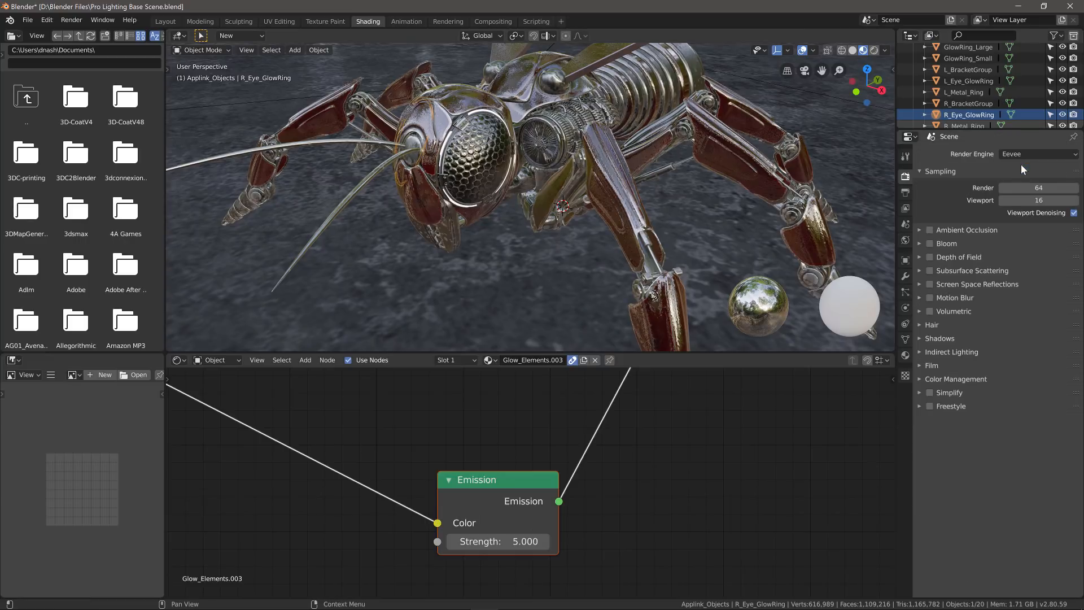
left_click(929, 244)
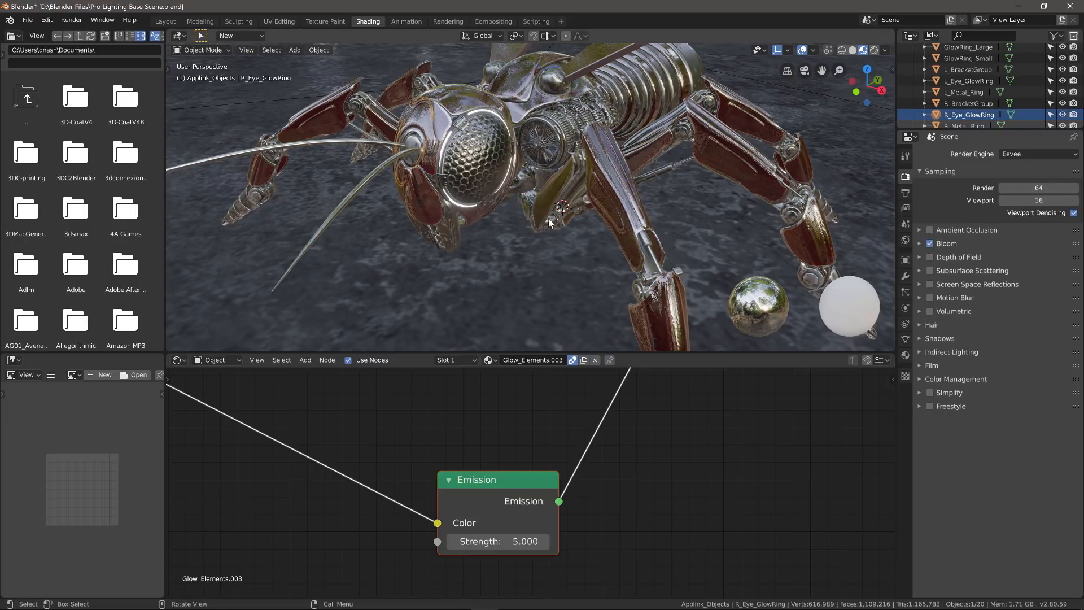
middle_click_drag(515, 206, 895, 236)
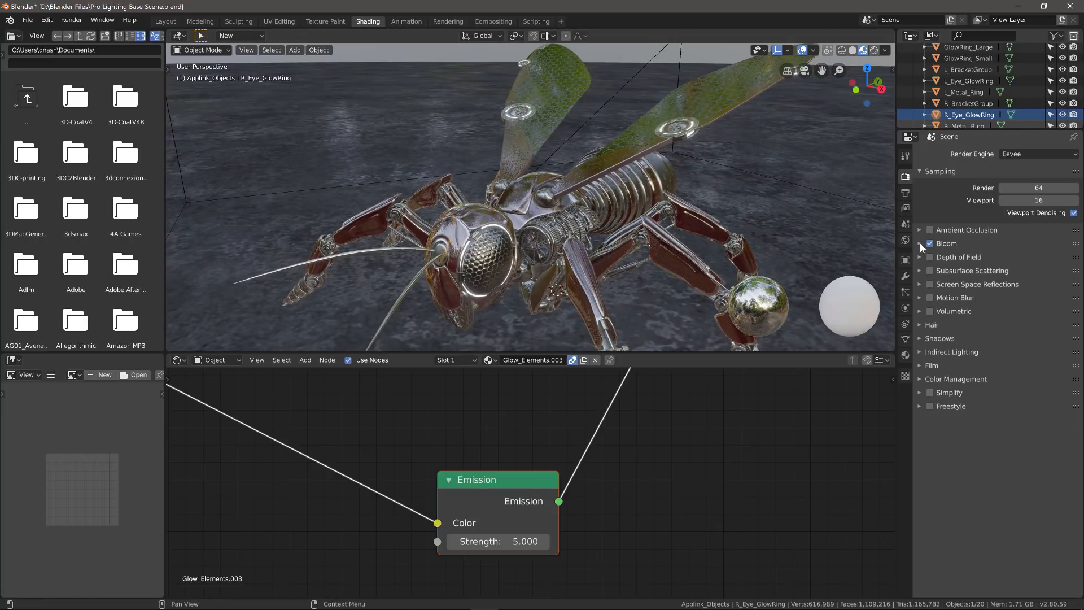
left_click(920, 243)
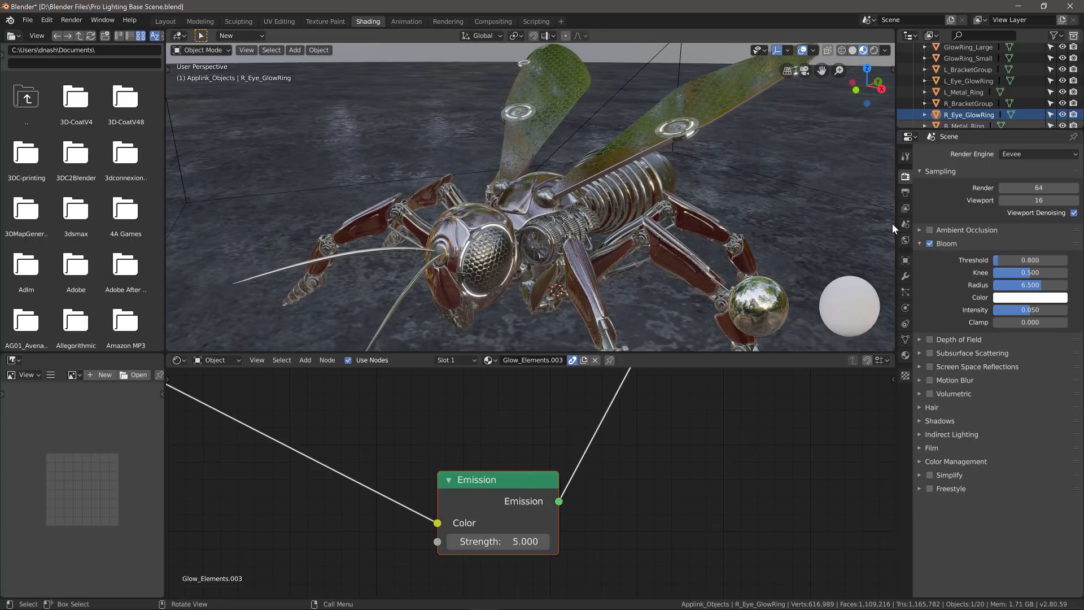
- Switch the render engine back to Cycles and preview the wasp in Rendered shading
left_click(1028, 156)
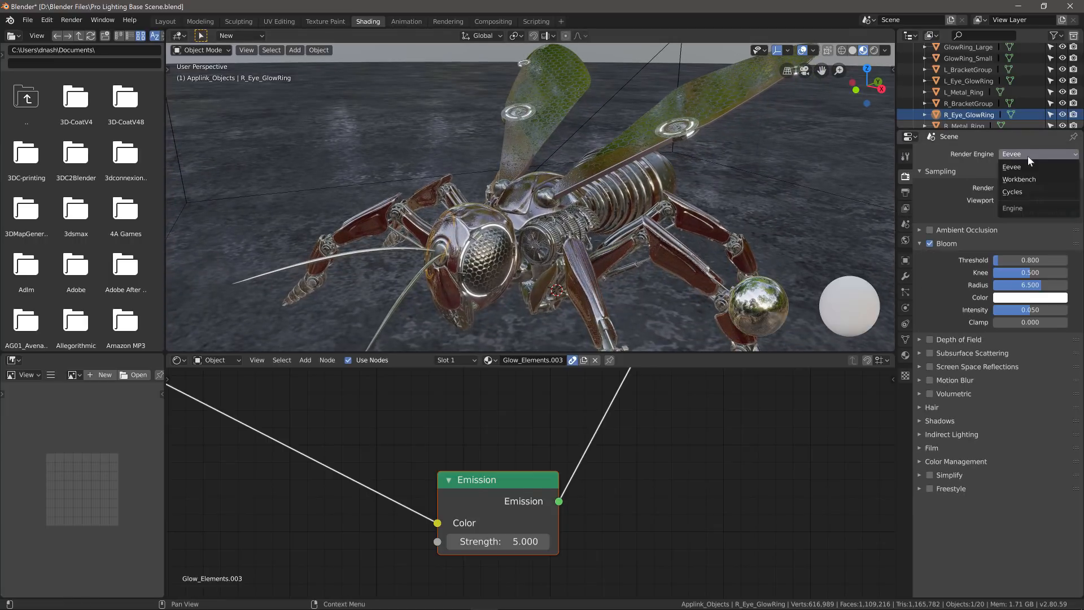
left_click(1024, 191)
mouse_move(504, 172)
middle_mouse_down()
mouse_move(509, 187)
mouse_move(656, 181)
middle_mouse_up()
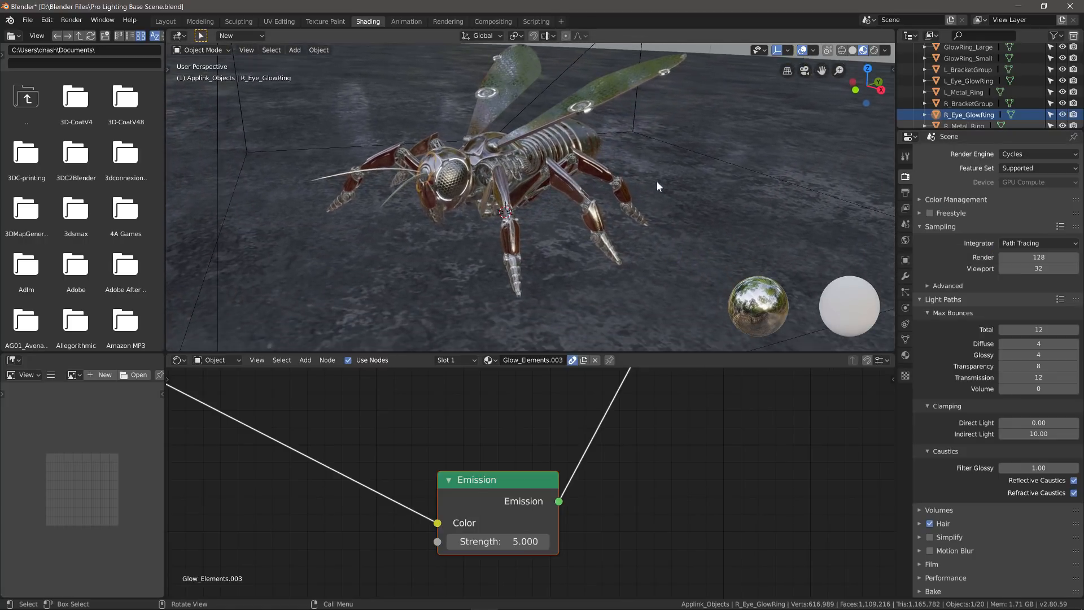
left_click(876, 49)
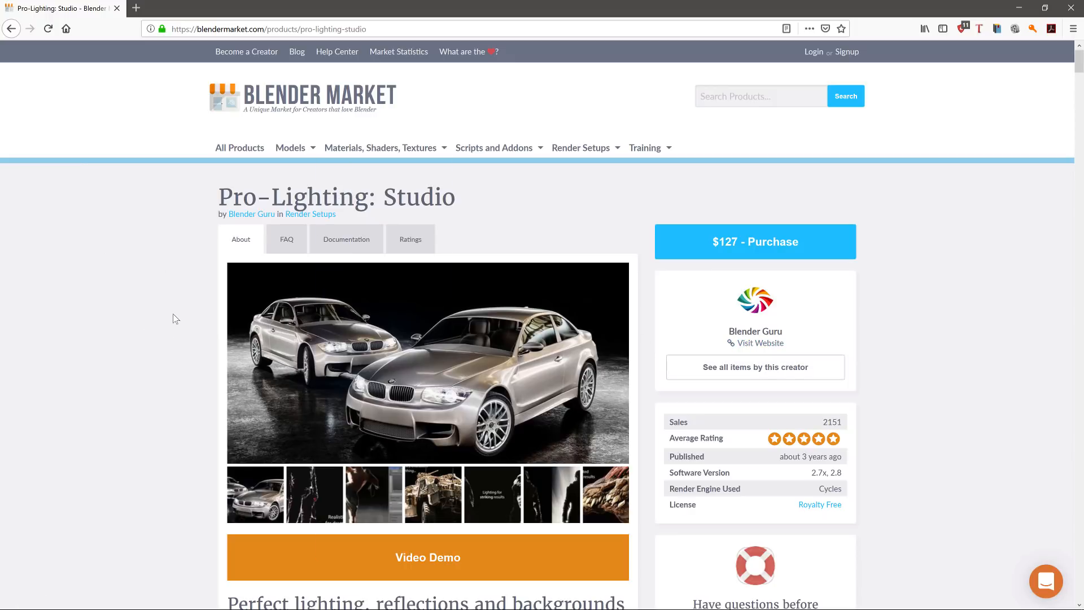
- Scroll through the Pro-Lighting: Studio product page, then bring Blender back to the front
scroll(209, 400, "down", 5)
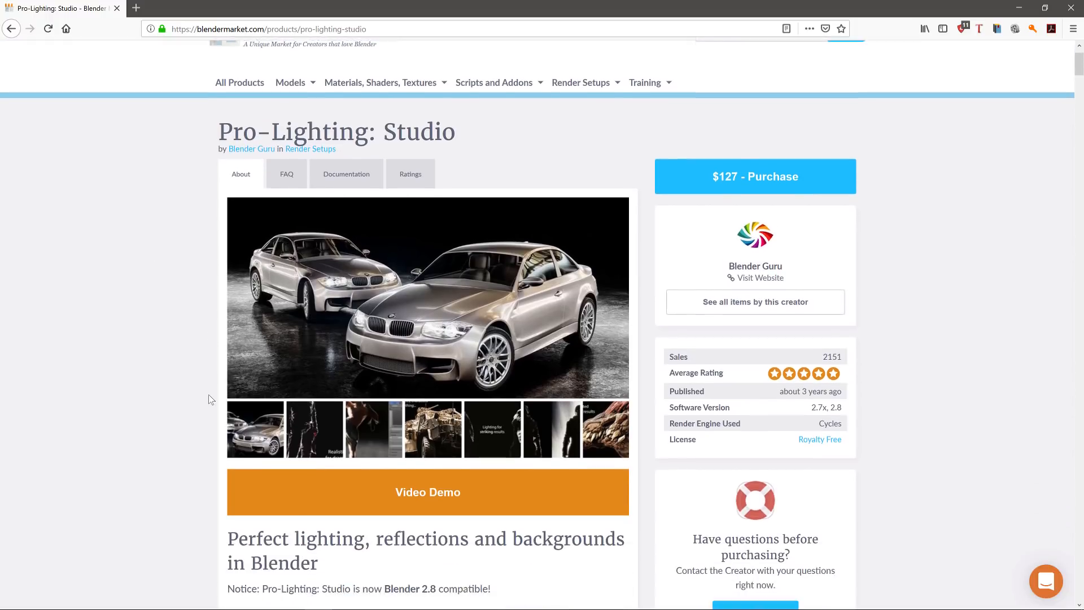
scroll(208, 384, "up", 5)
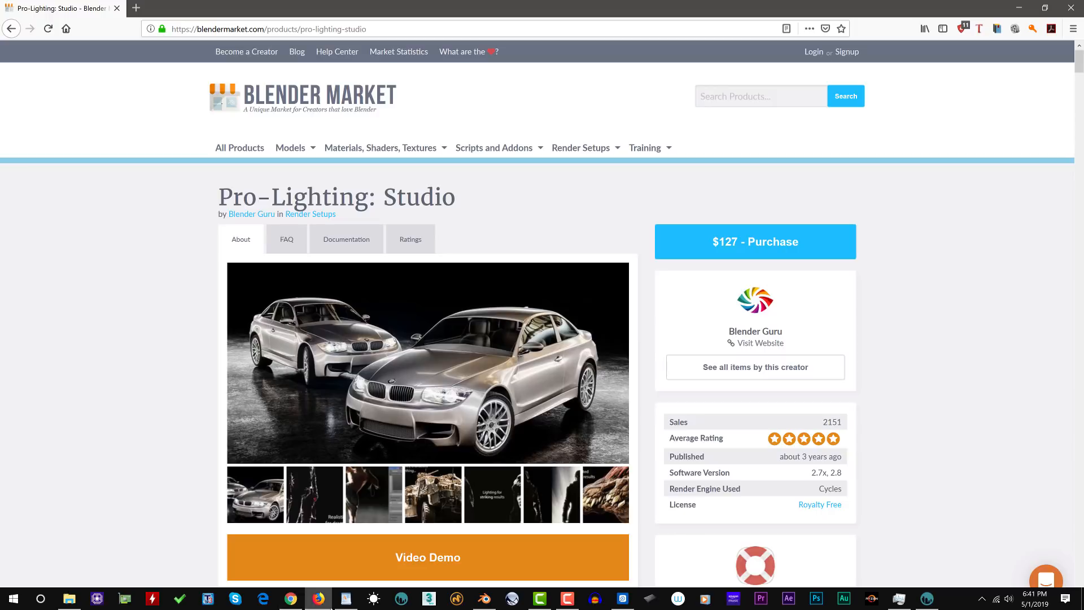
left_click(484, 598)
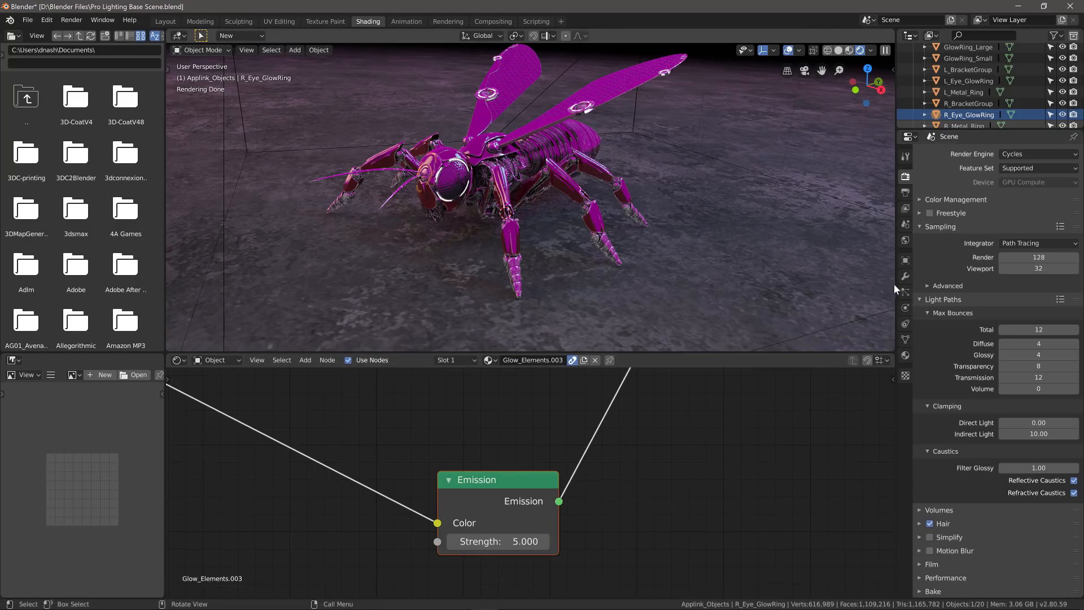
- In World settings, switch Pro Lighting Studio reflections off and back on, then return to Lights
left_click(905, 240)
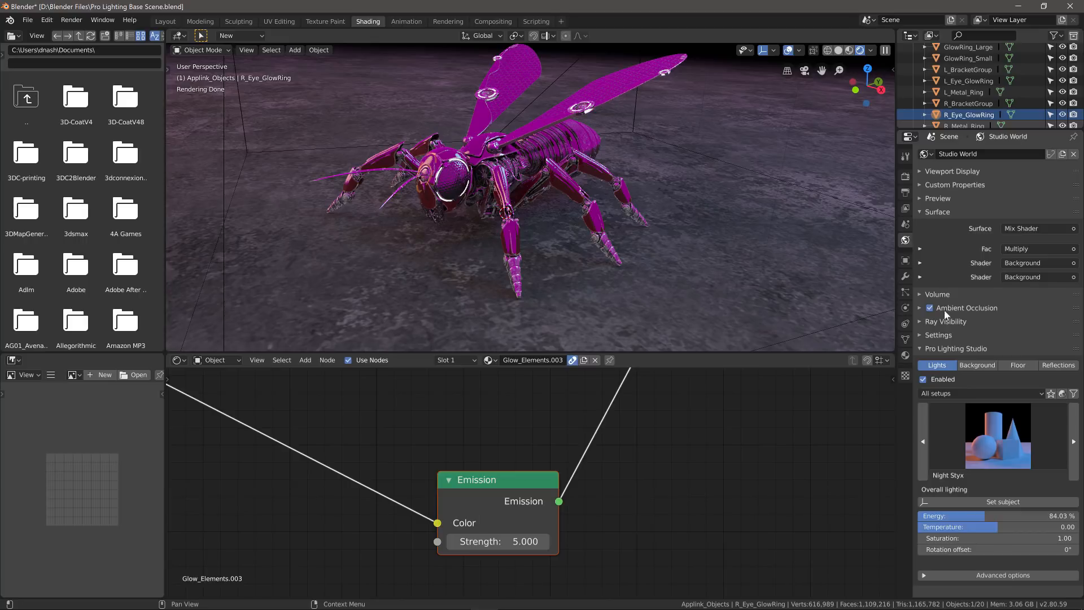
left_click(1057, 366)
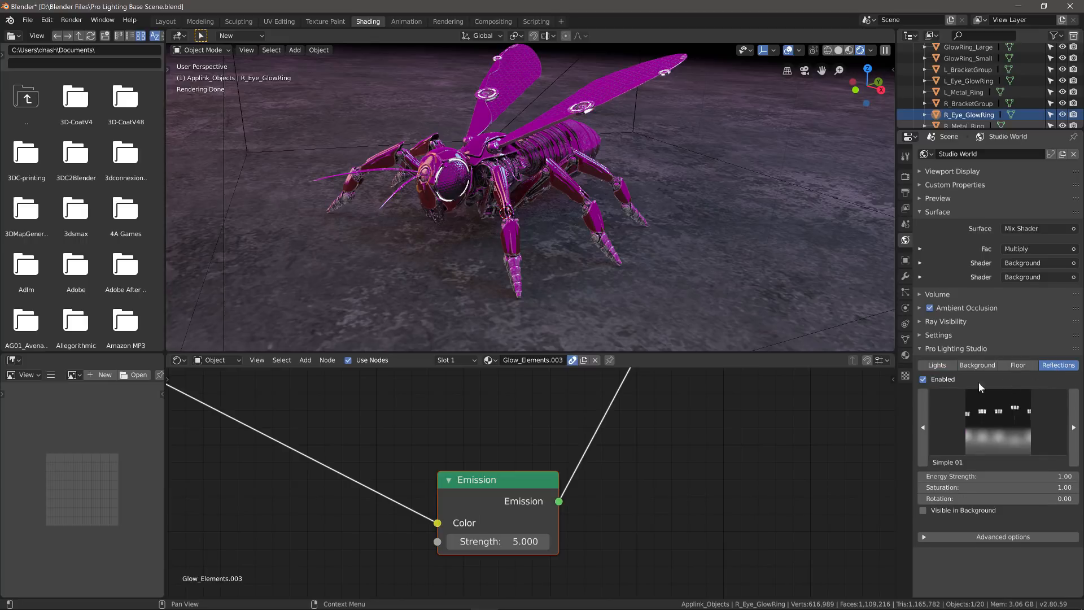
left_click(924, 380)
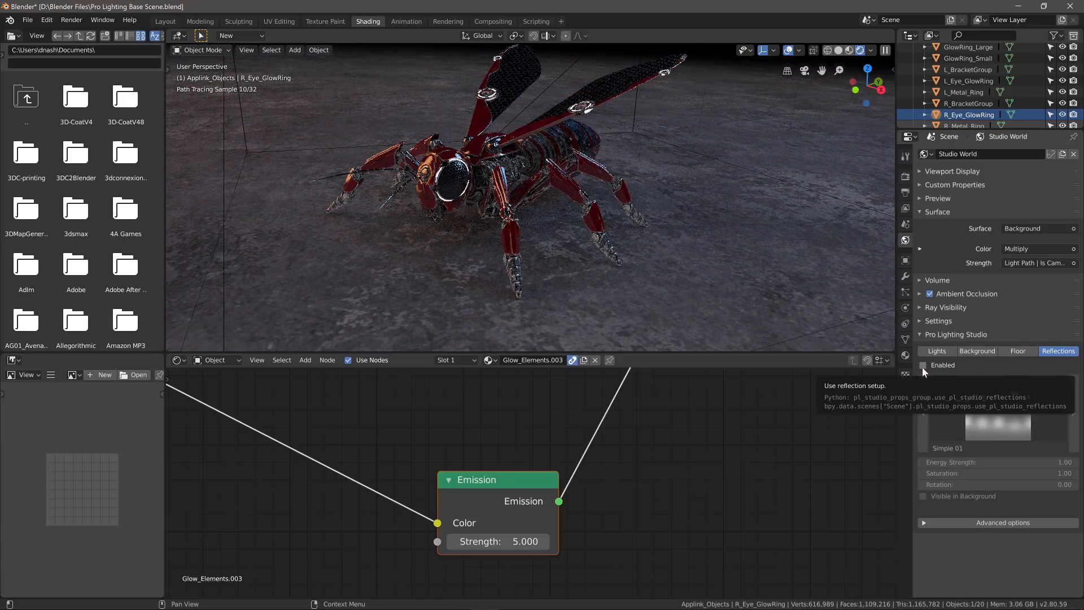
left_click(923, 366)
left_click(936, 365)
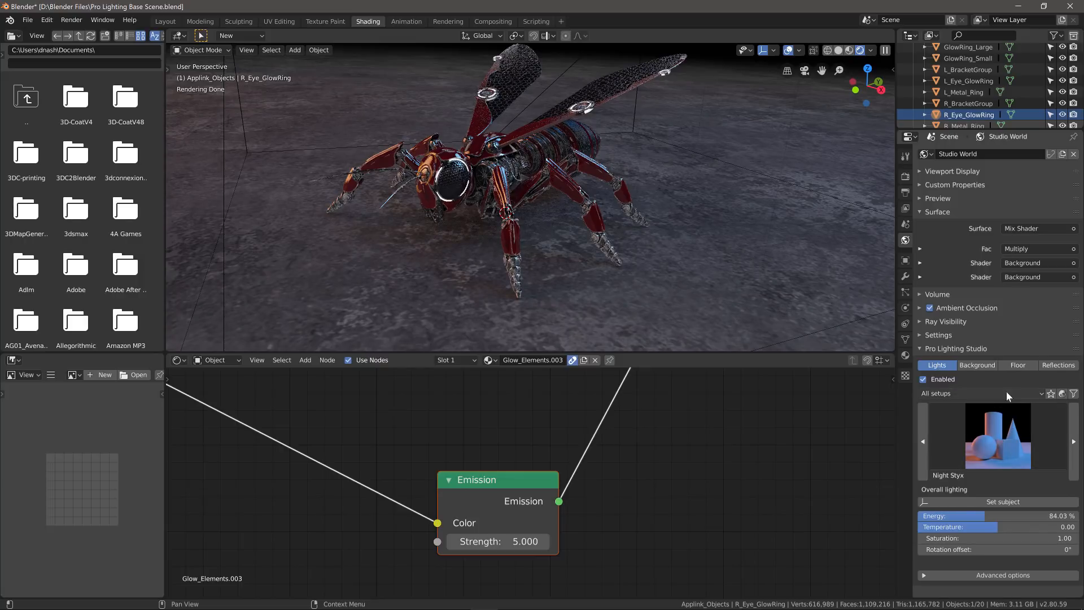
- Browse the Character and Object lighting categories, settling on Vehicle setups
left_click(1039, 393)
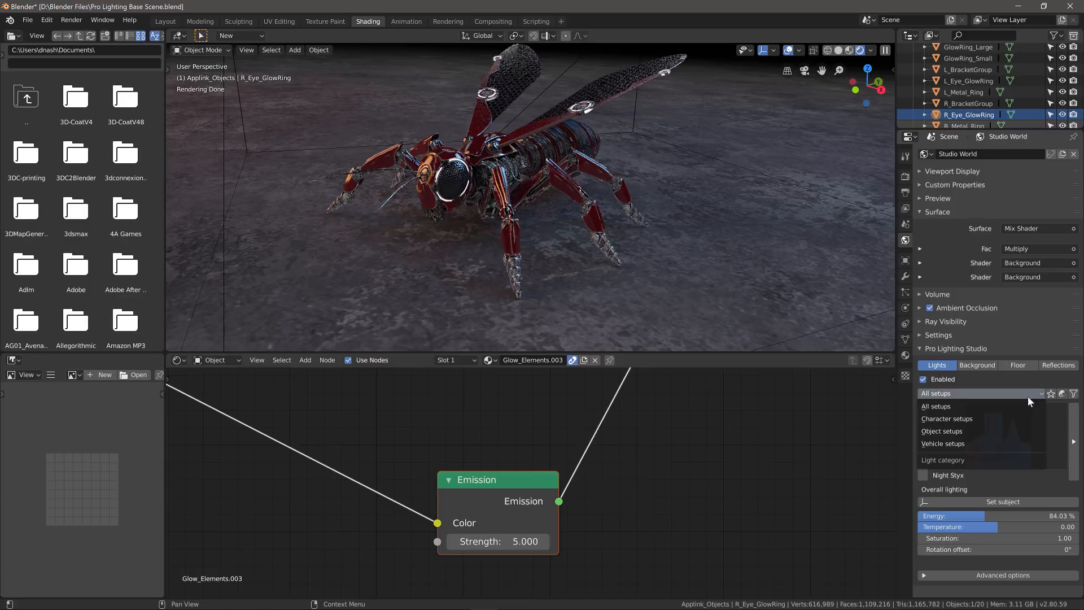
left_click(964, 418)
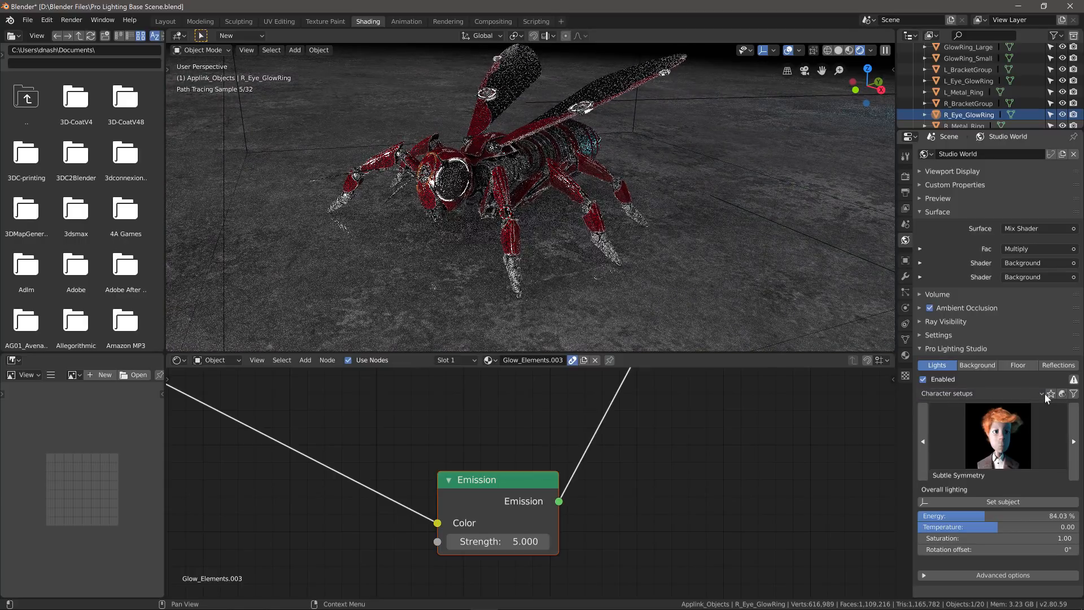
left_click(1038, 394)
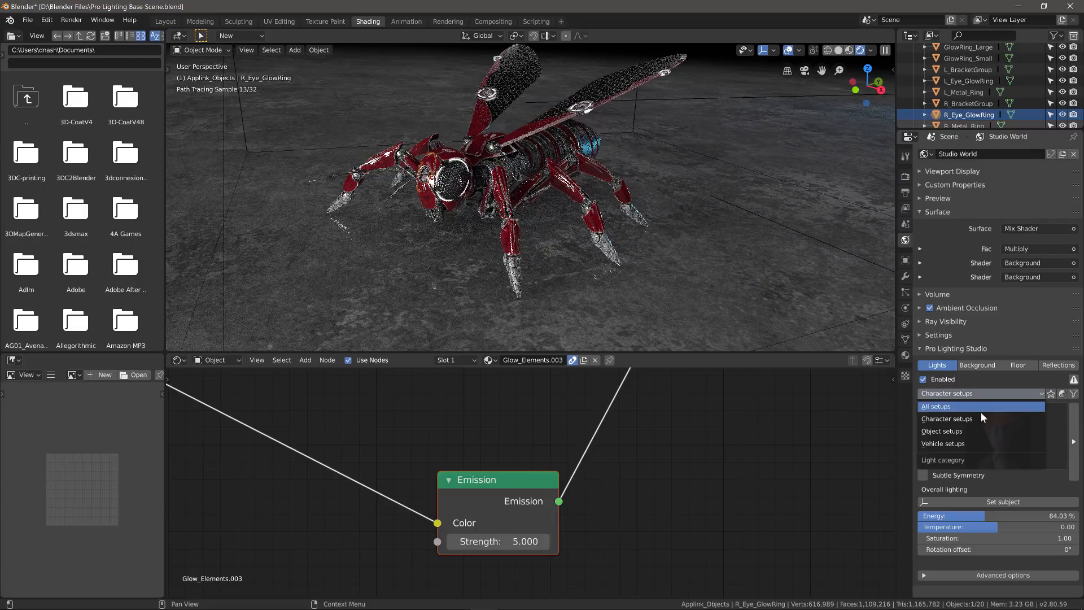
left_click(977, 422)
left_click(1013, 396)
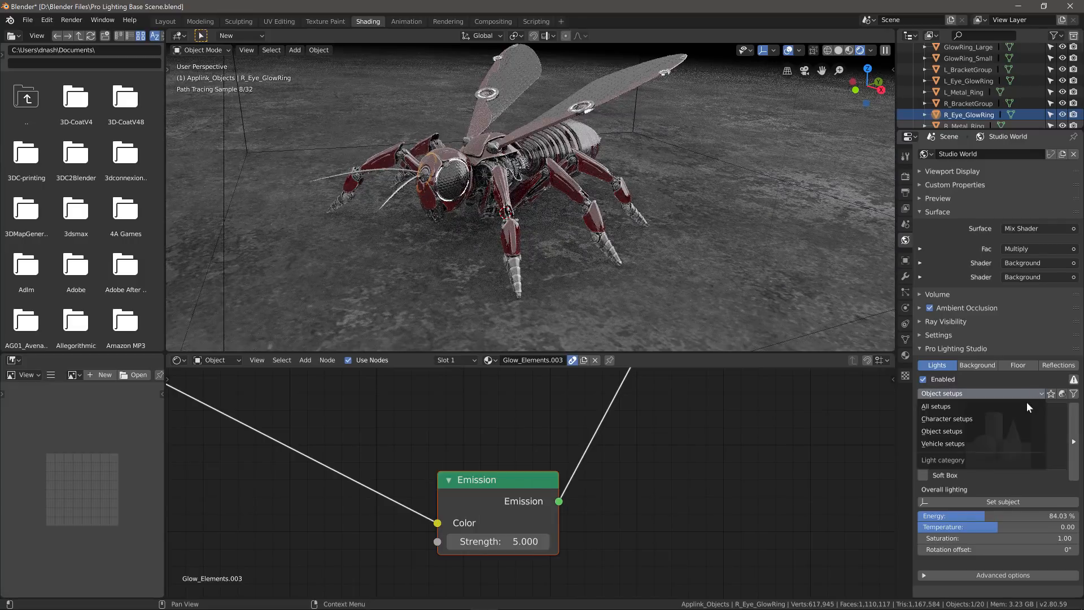
left_click(988, 431)
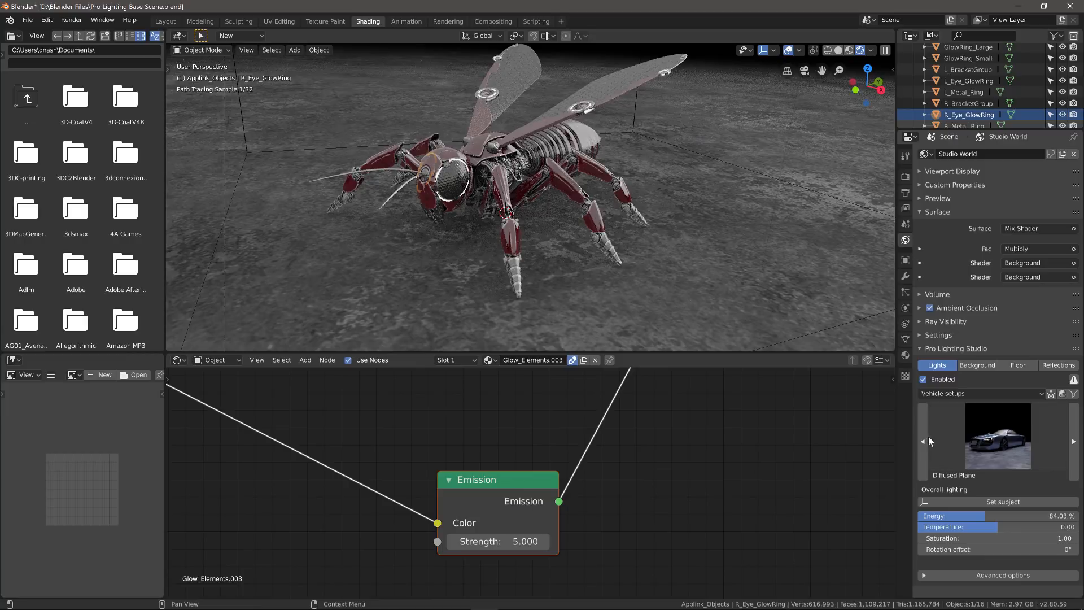
- Apply the Color Duo vehicle lighting preset and orbit the view around the wasp
left_click(1000, 444)
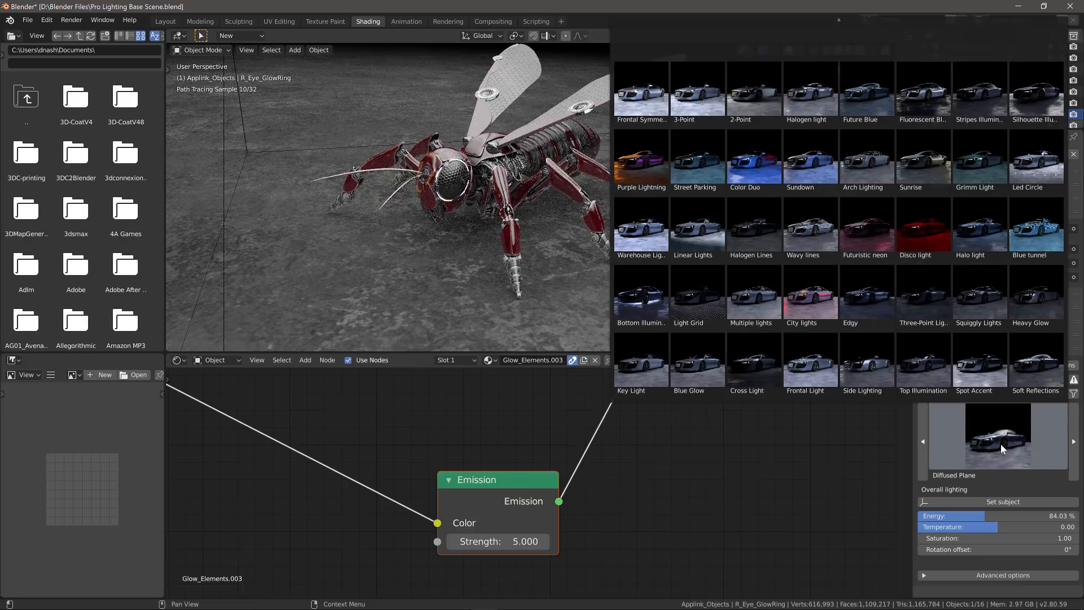
left_click(751, 159)
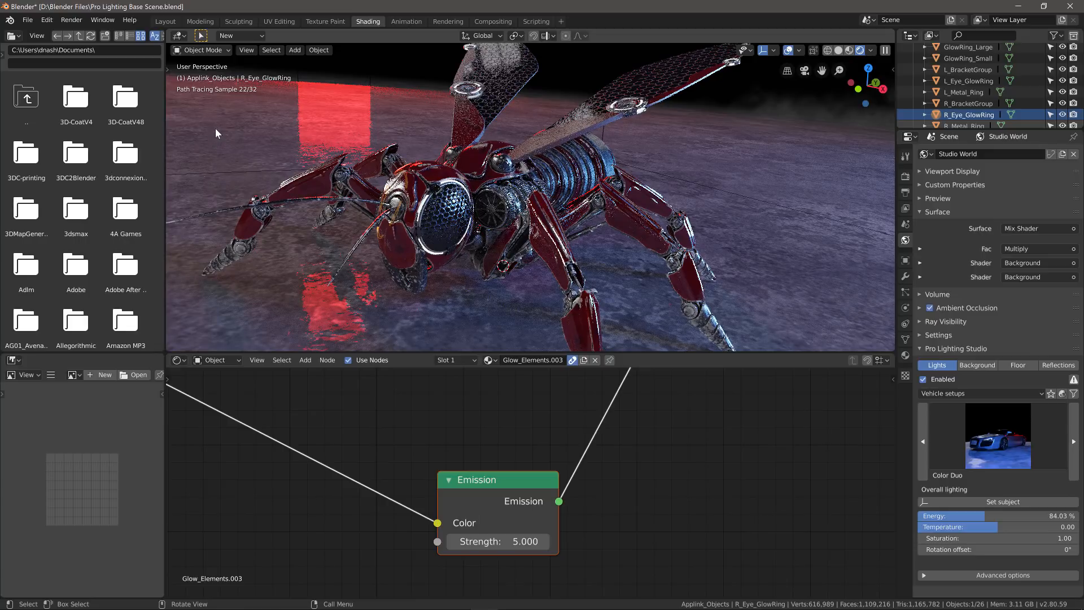
middle_click_drag(216, 128, 289, 211)
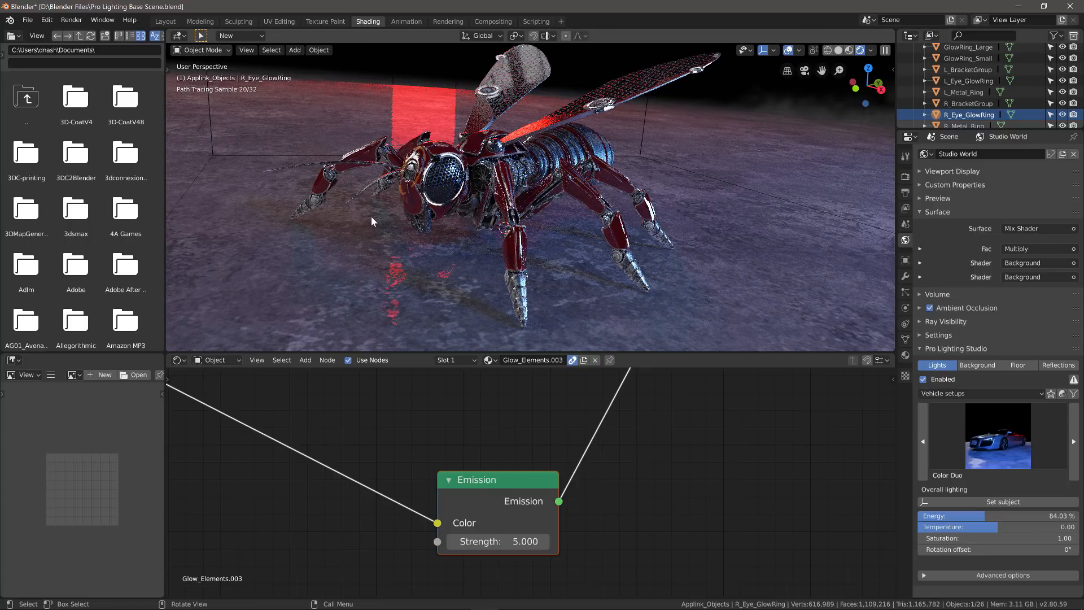
- Switch the viewport to Material Preview shading and bring 3D-Coat to the front
left_click(848, 52)
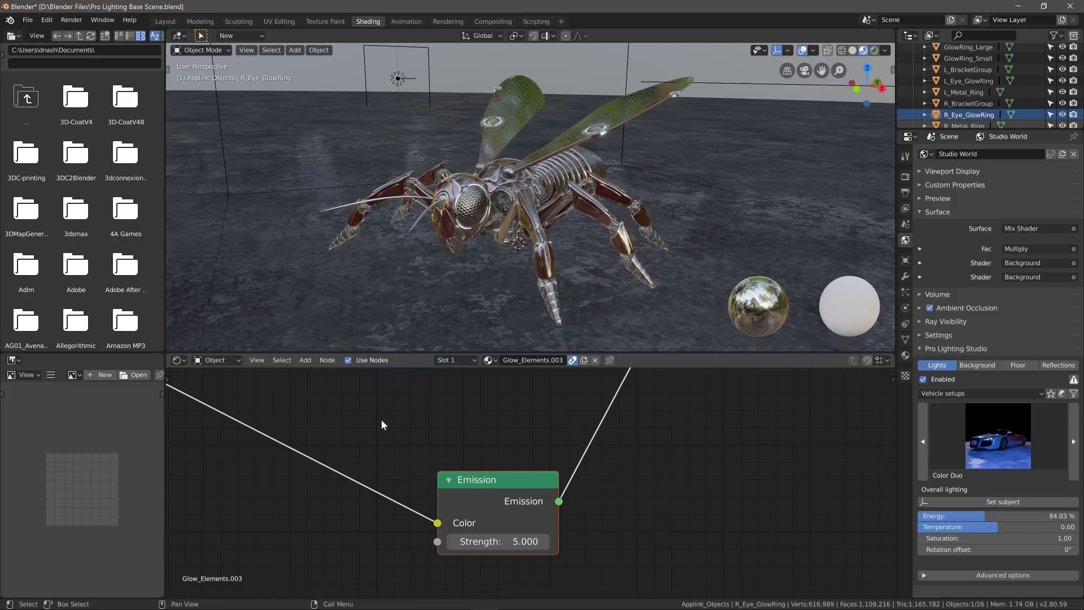
left_click(925, 603)
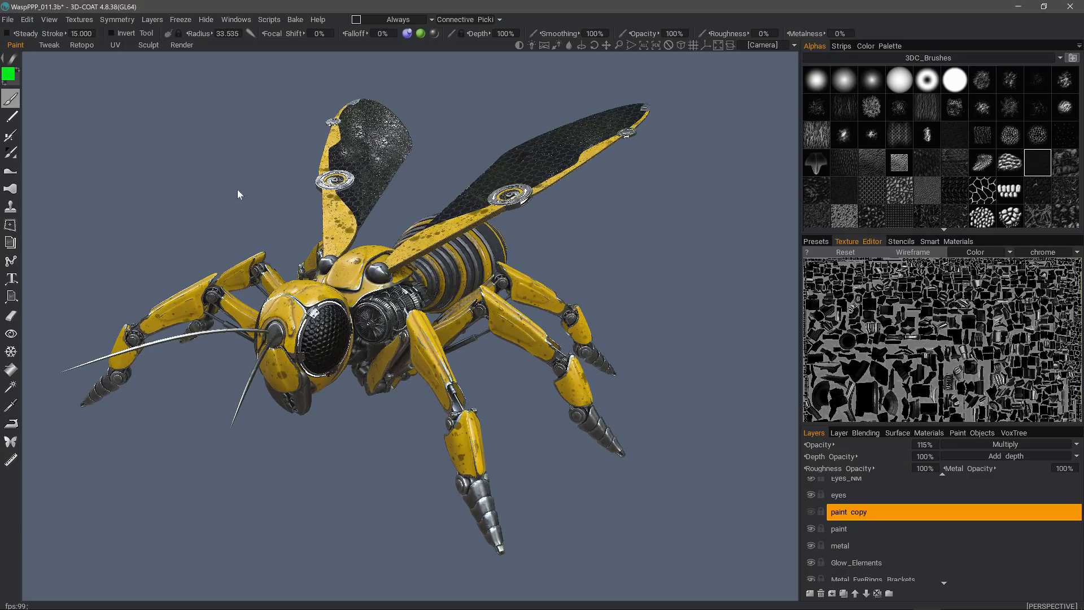
- Export the wasp's textures only via Export Objects & Textures, with Export geometry unchecked
left_click(9, 22)
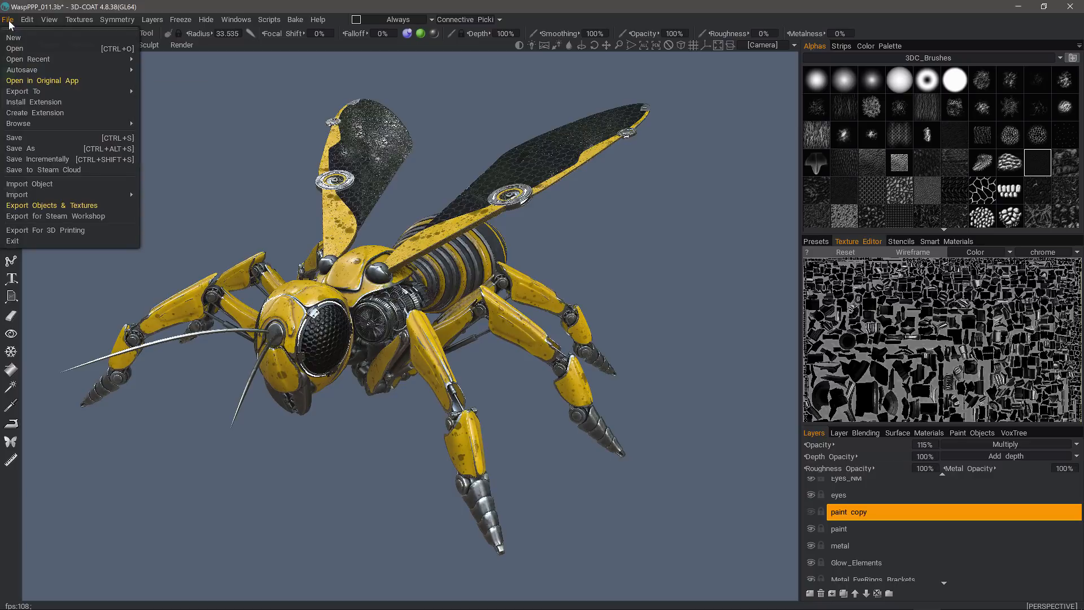
left_click(89, 204)
left_click(281, 126)
left_click(334, 558)
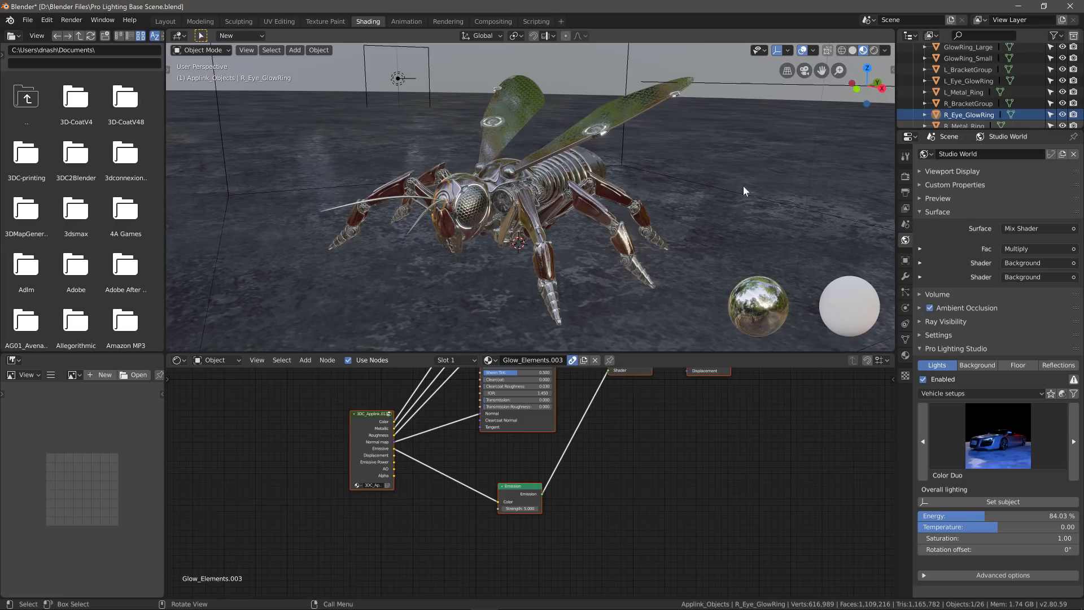
- Pull the yellow textures in with the sidebar's 3D-Coat Applink Update, then view through the camera
key("n")
scroll(841, 222, "down", 5)
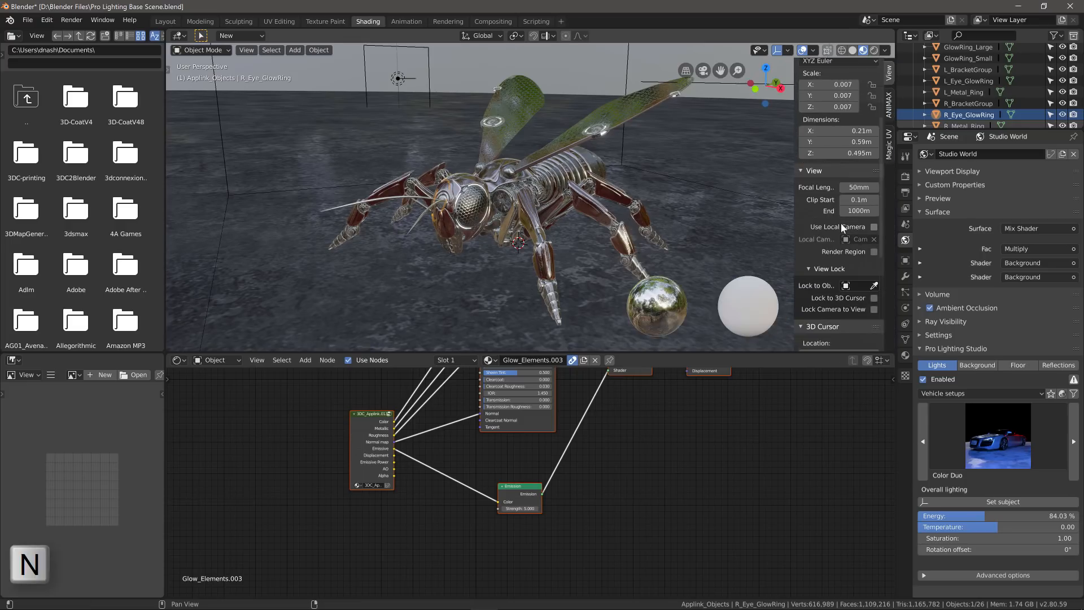
scroll(842, 223, "down", 8)
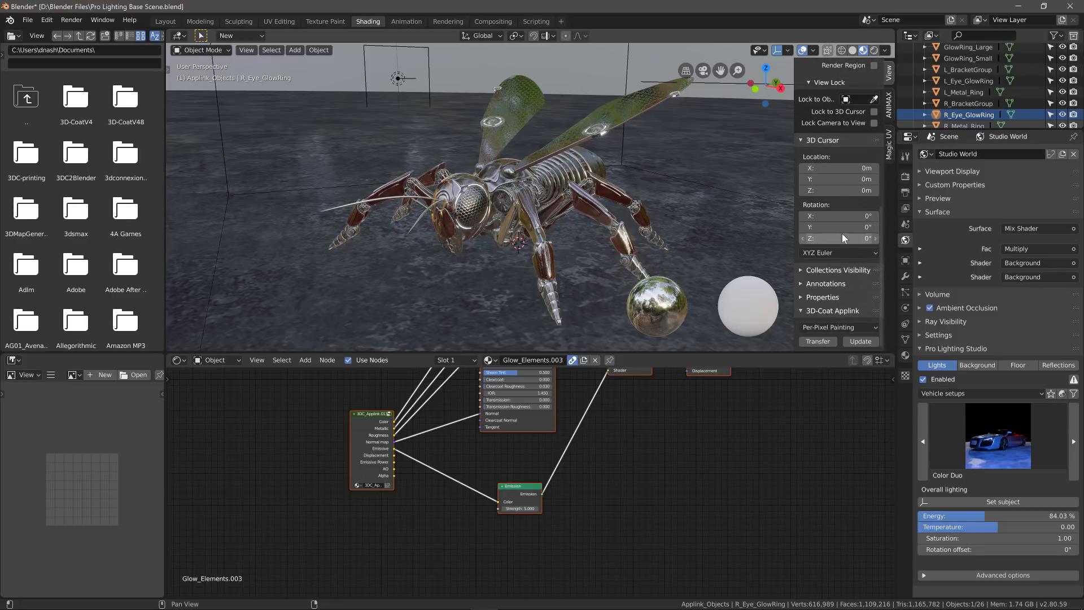
left_click(857, 341)
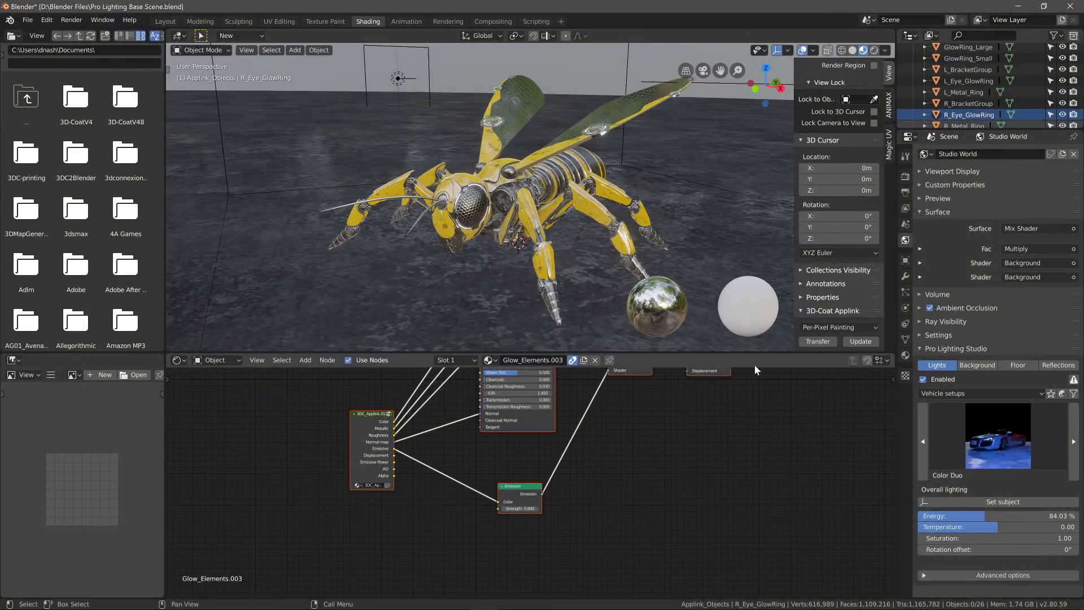
key("KP_0")
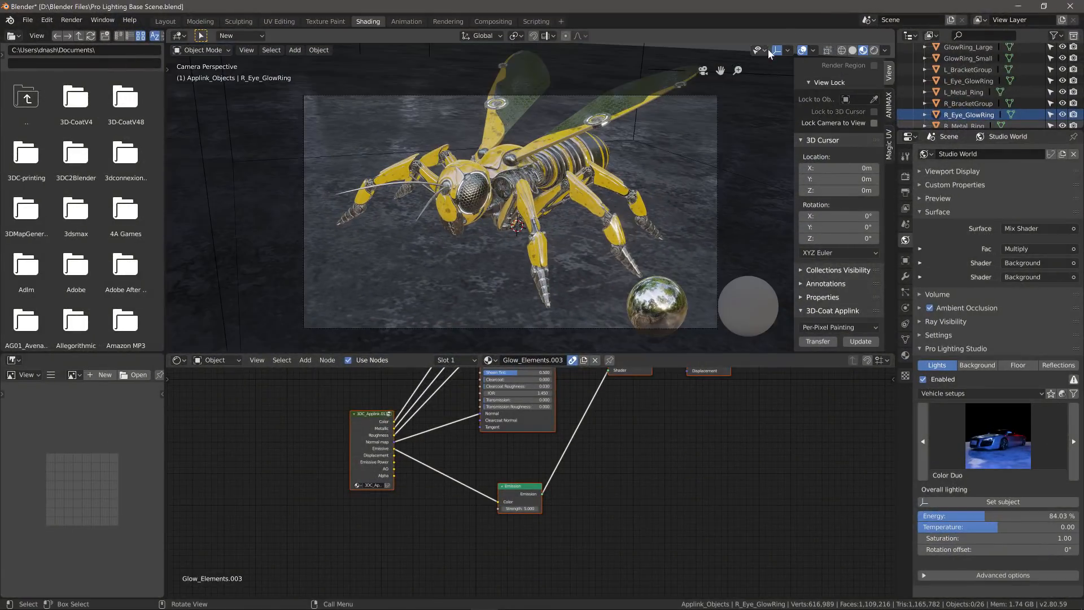
- Switch to Rendered shading, orbit around the yellow wasp, and open the Applink export type list
left_click(874, 50)
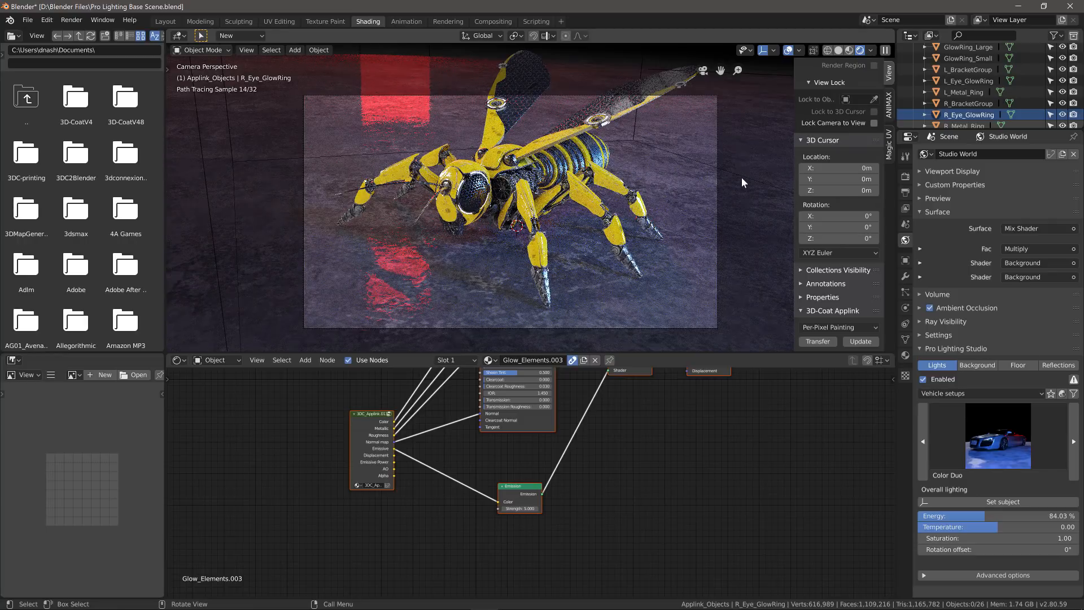
mouse_move(711, 180)
middle_mouse_down()
mouse_move(620, 178)
mouse_move(618, 196)
middle_mouse_up()
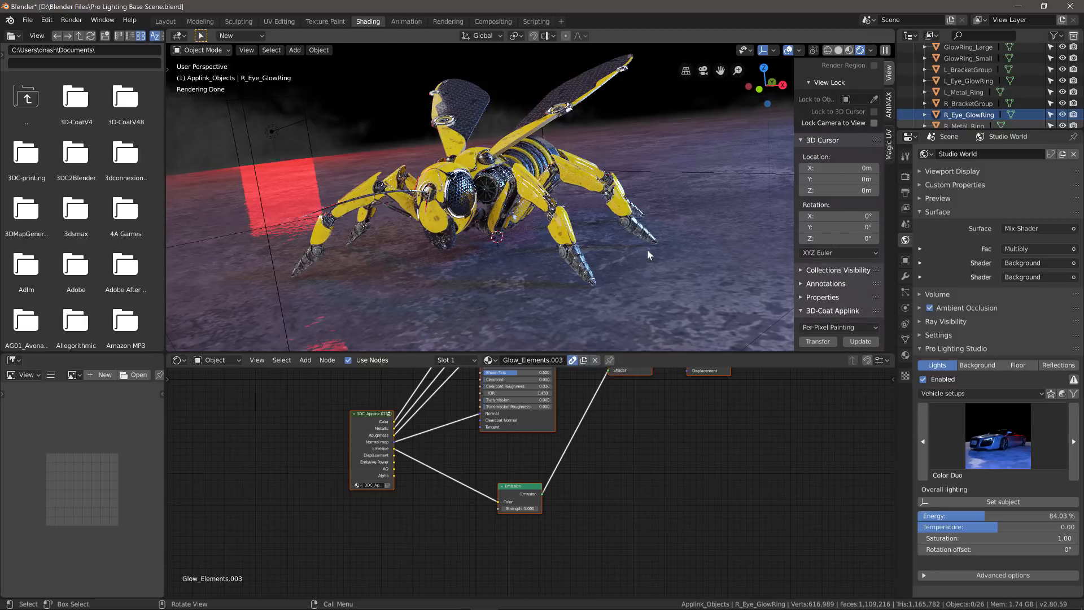
left_click(833, 327)
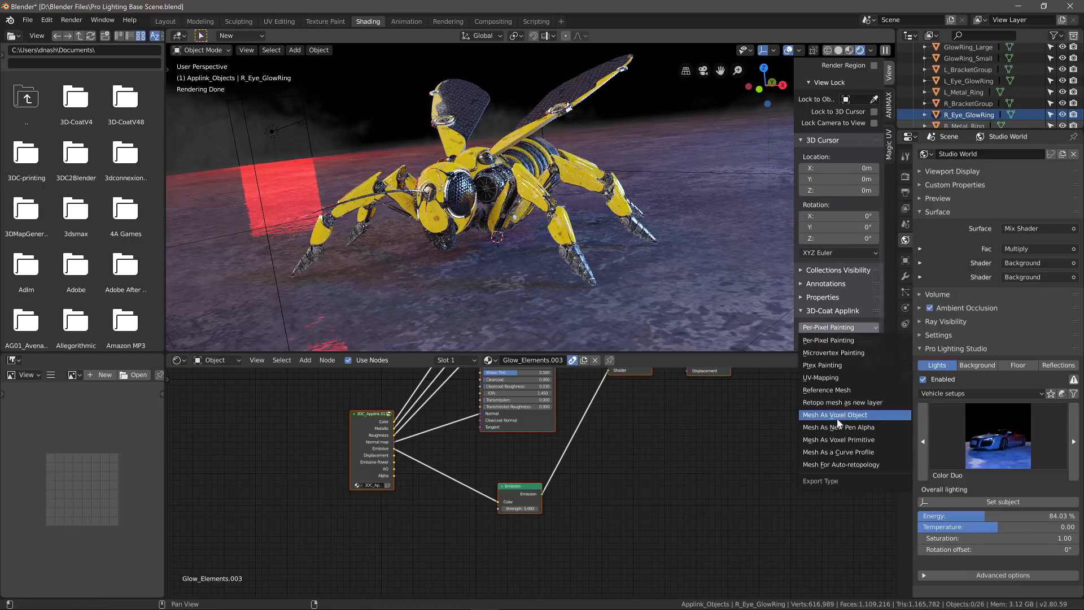